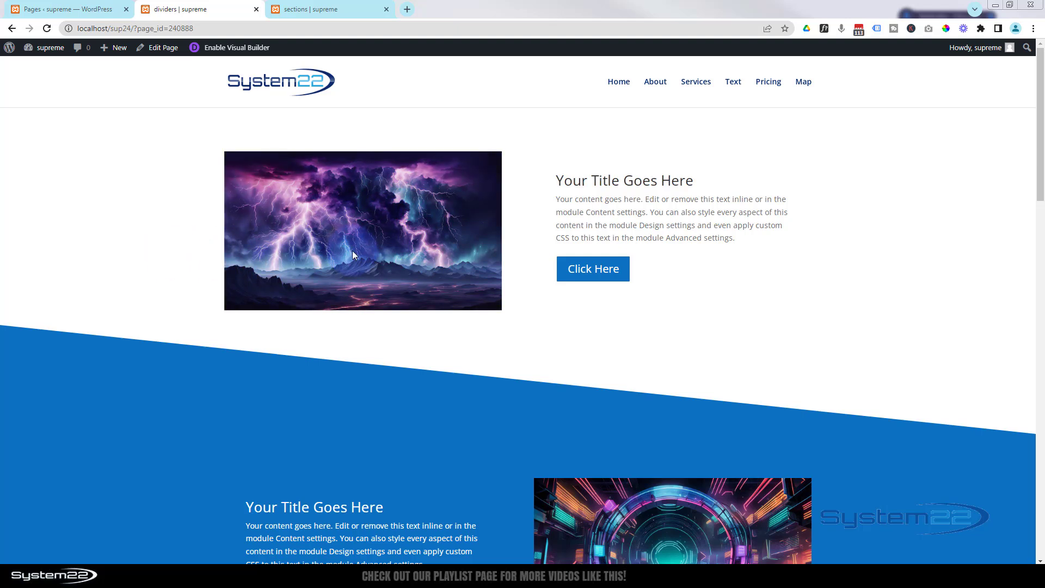
# Examine the finished dividers page, including the lightning image's hover effect and the shaped section dividers.
pyautogui.click(816, 303)
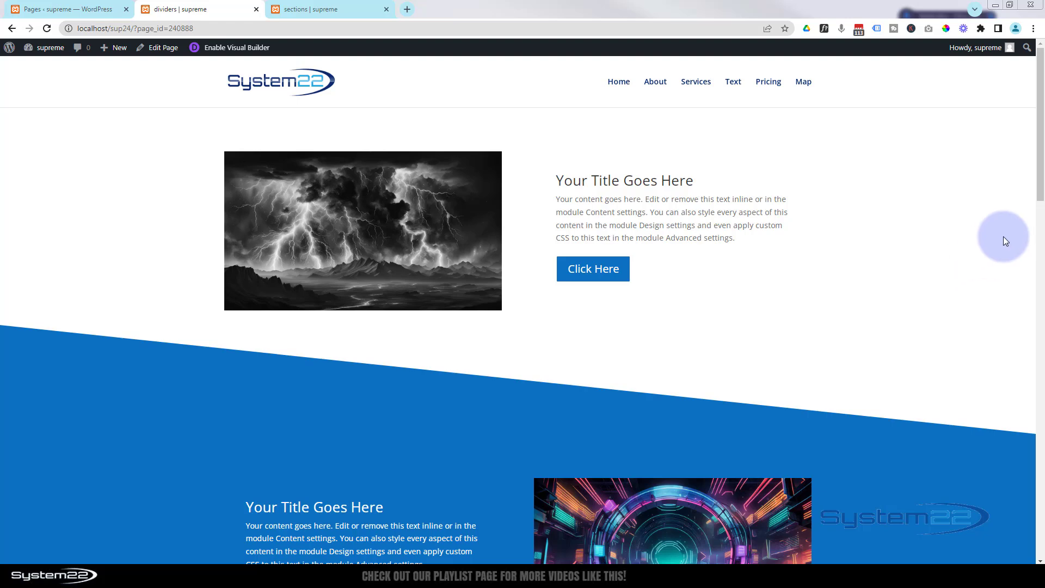
pyautogui.scroll(-5, 1005, 240)
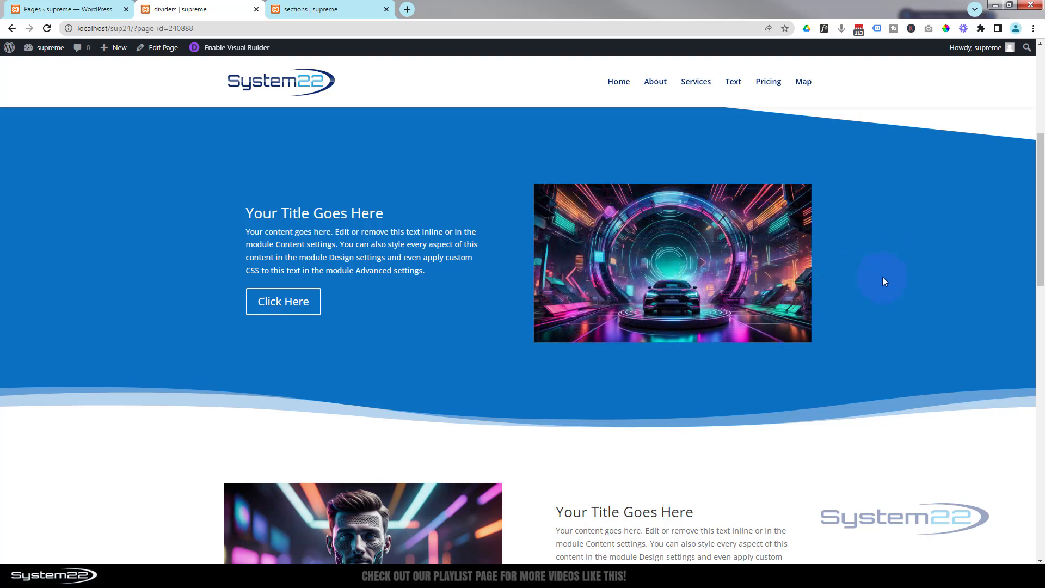
pyautogui.scroll(-5, 883, 276)
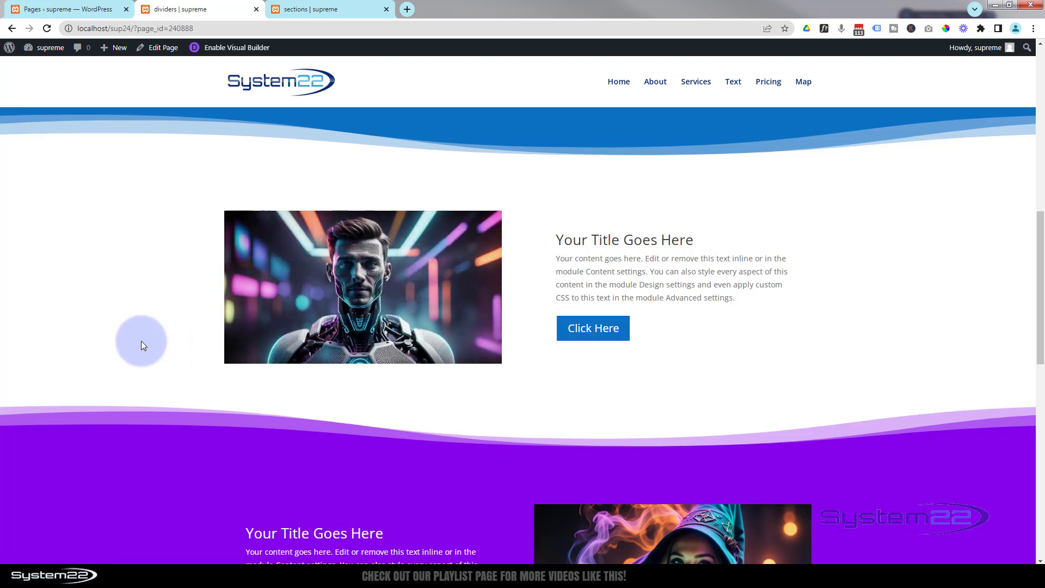
pyautogui.scroll(3, 142, 341)
pyautogui.scroll(8, 142, 341)
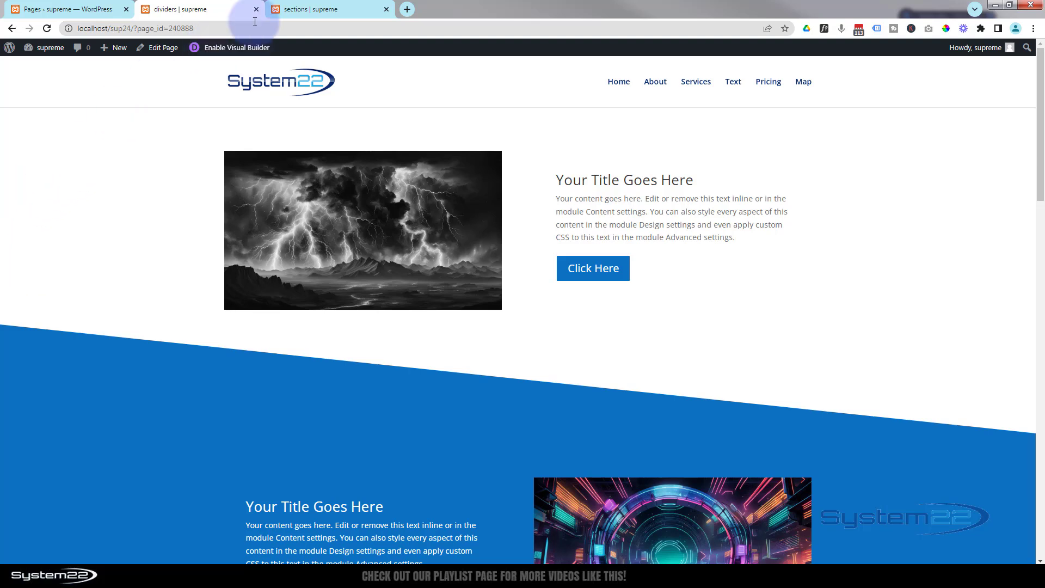
# Open the sections page in the Visual Builder and delete the lightning image module from the first row.
pyautogui.click(333, 8)
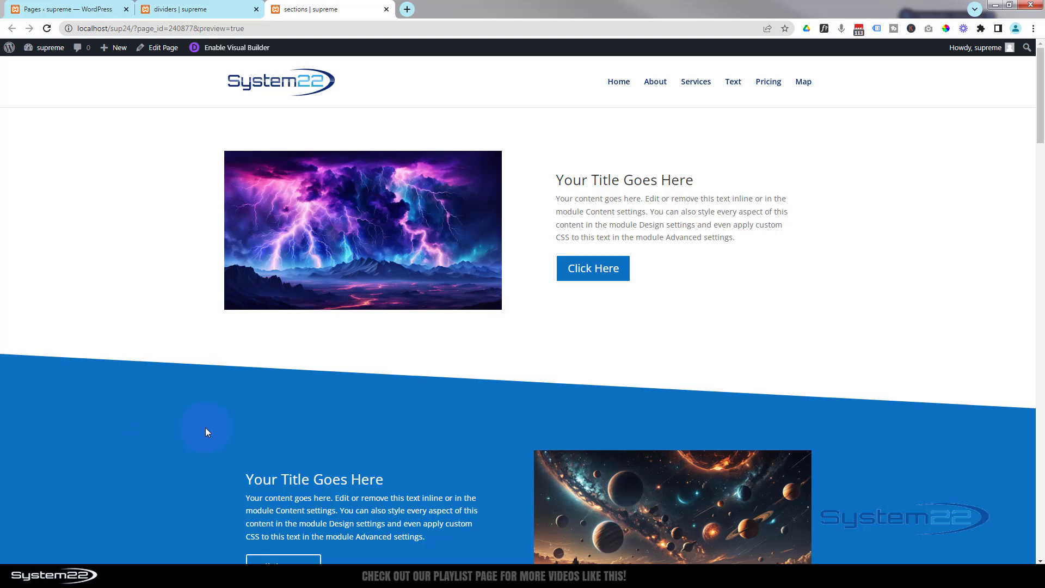
pyautogui.click(231, 48)
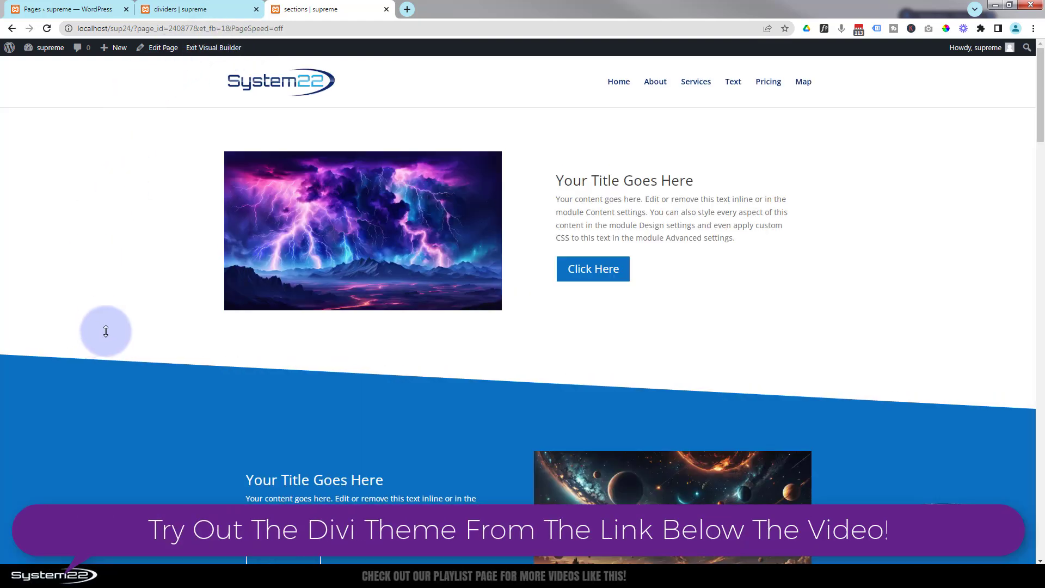
pyautogui.moveTo(394, 270)
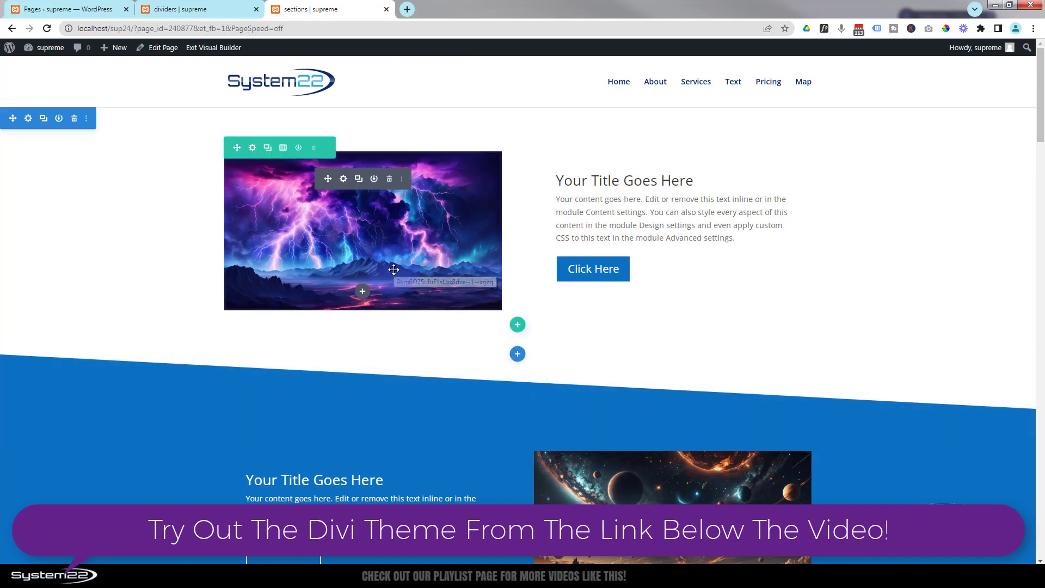
pyautogui.click(390, 180)
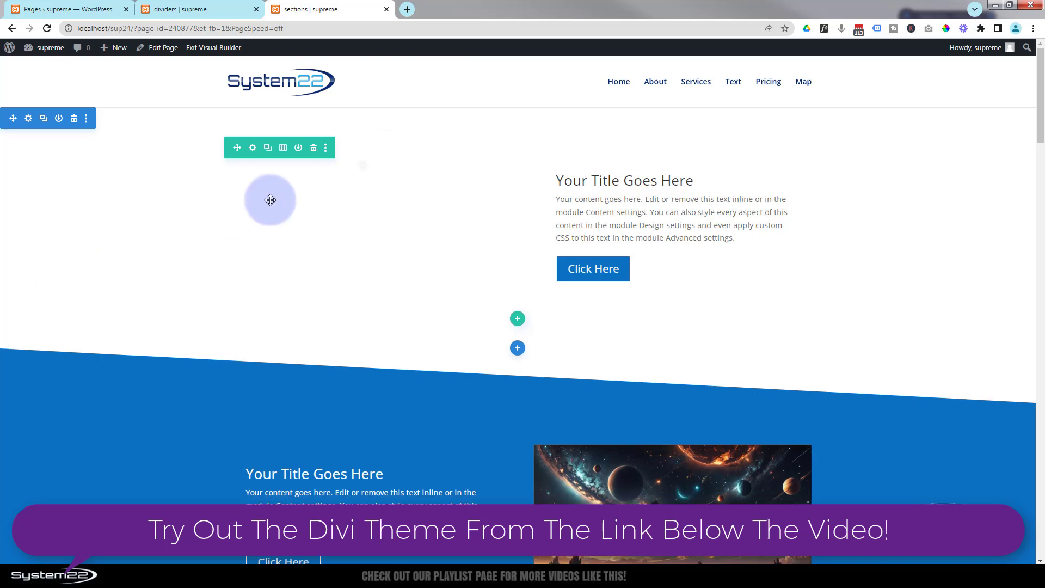
# Insert an Image module in the empty first column, using the purple lightning picture from the media library.
pyautogui.click(366, 164)
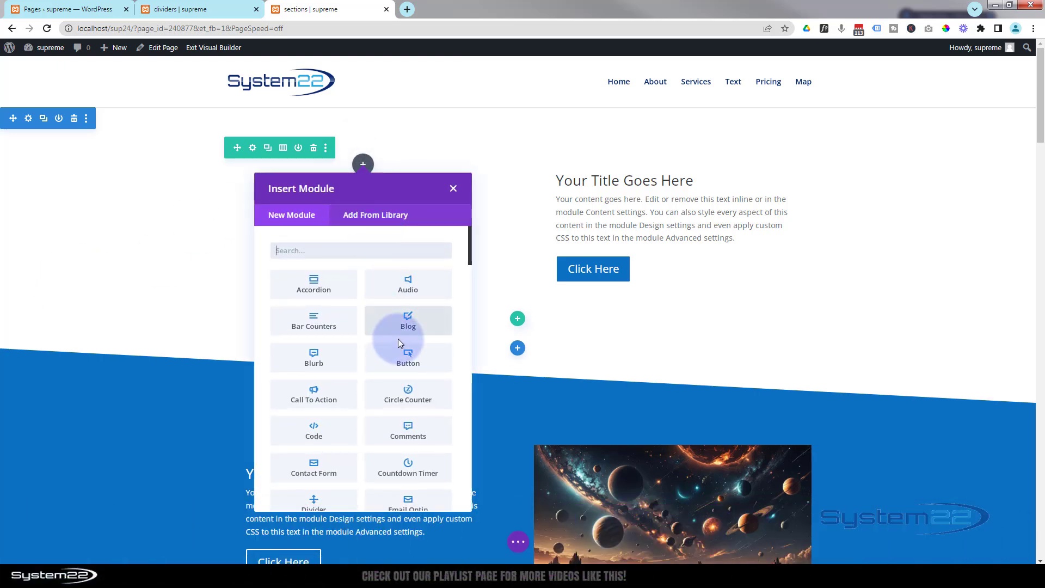
pyautogui.scroll(-4, 379, 337)
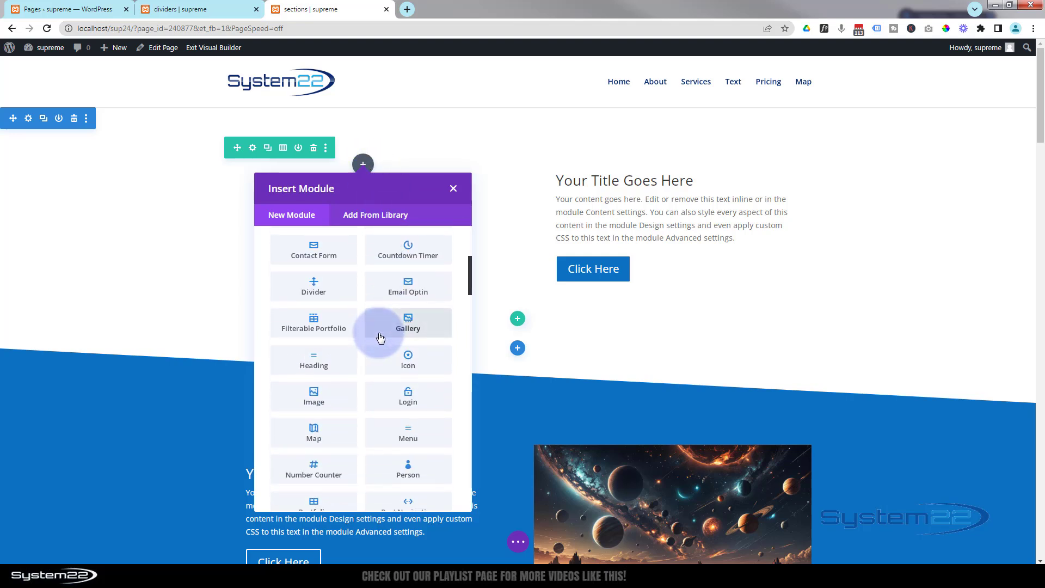
pyautogui.click(339, 402)
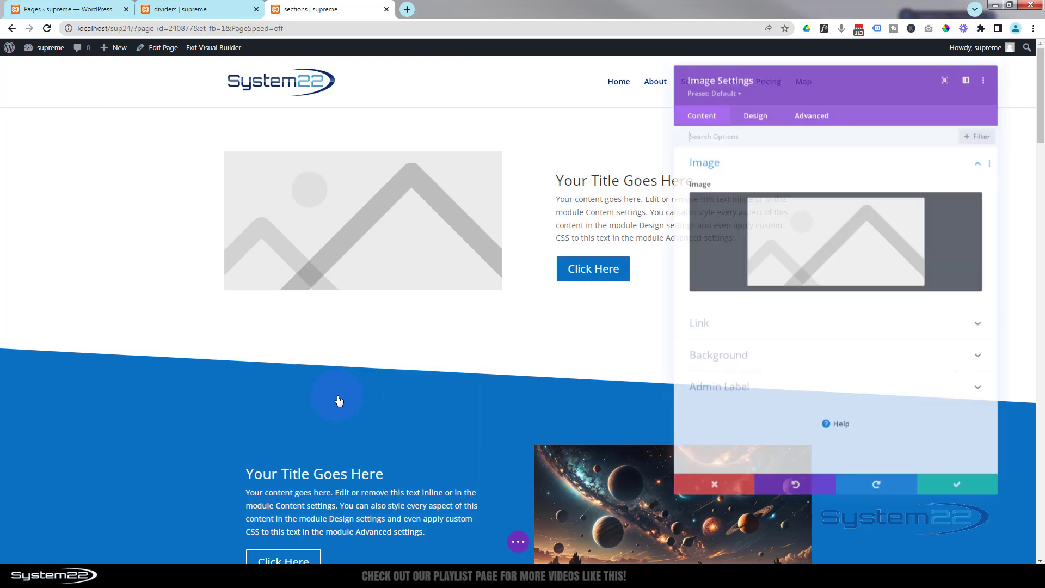
pyautogui.click(777, 252)
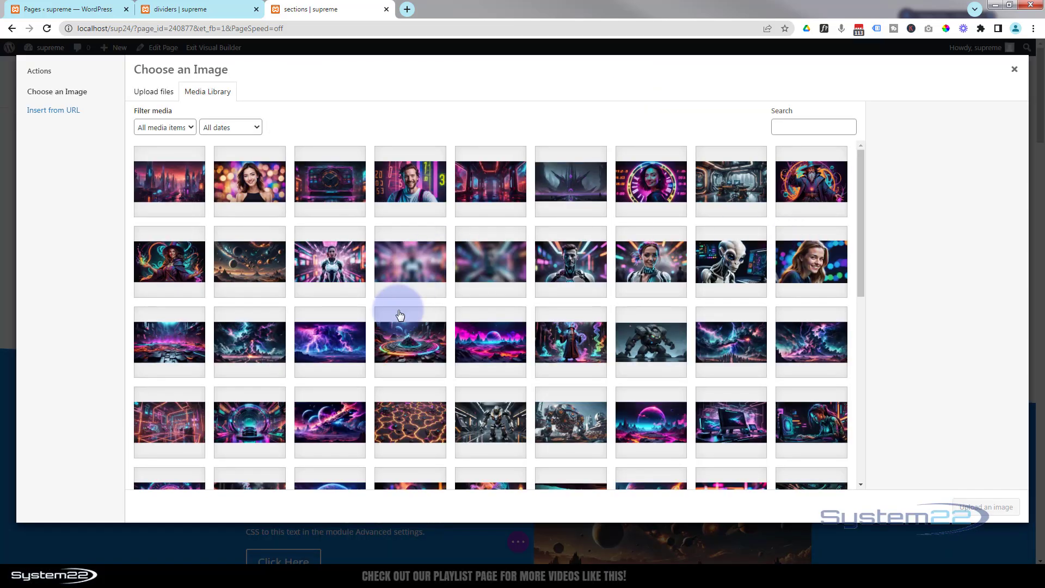
pyautogui.click(331, 348)
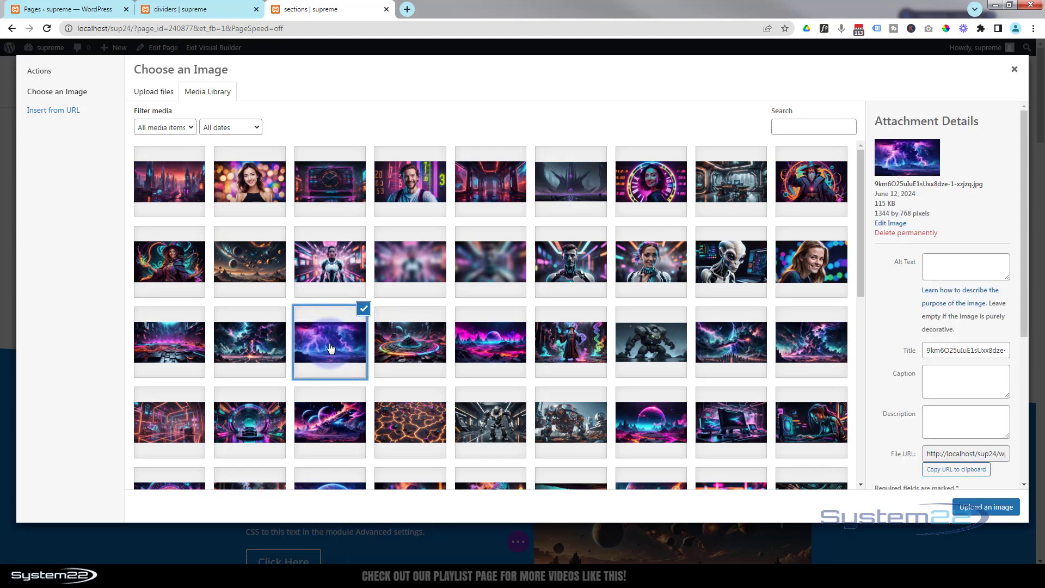
pyautogui.click(989, 508)
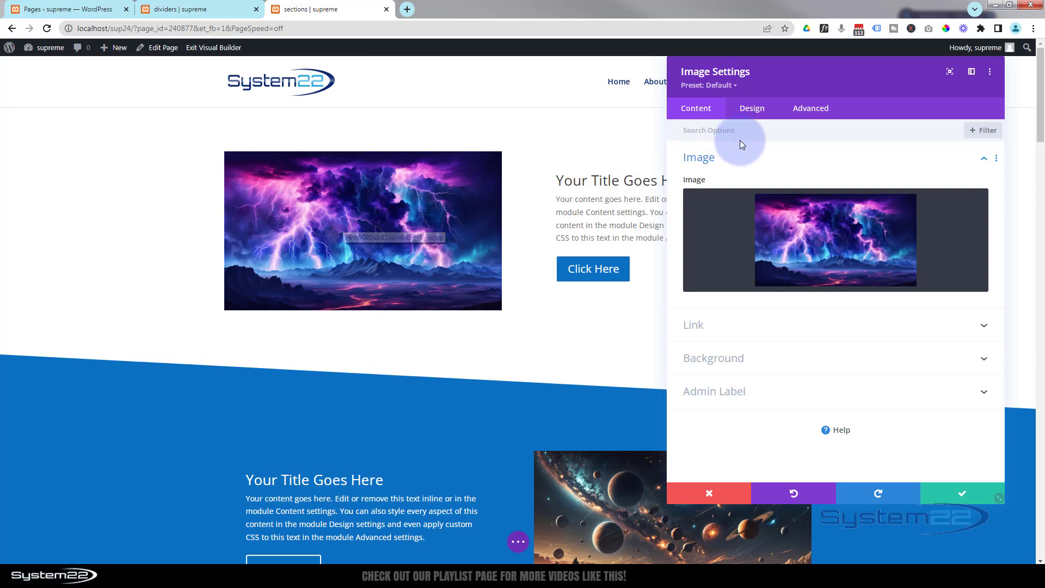
# Clear the Image Title Text attribute of the lightning image.
pyautogui.click(817, 111)
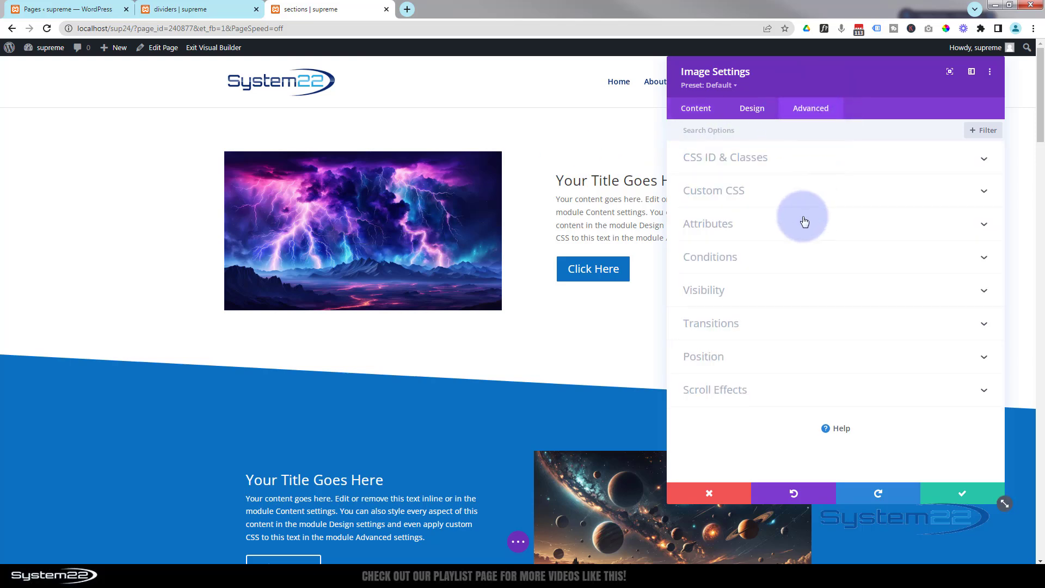
pyautogui.click(791, 232)
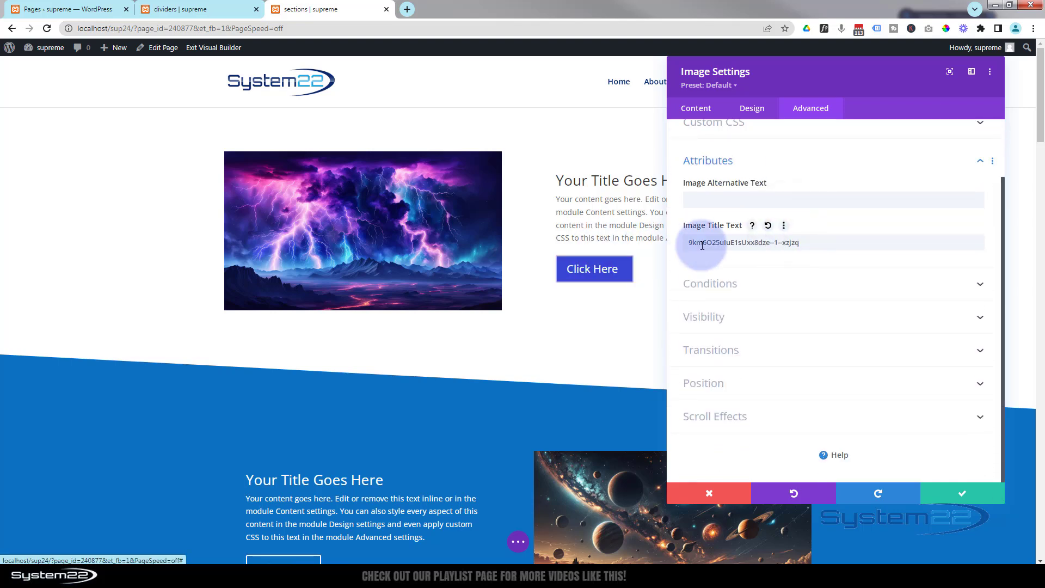
pyautogui.moveTo(812, 241); pyautogui.dragTo(679, 252)
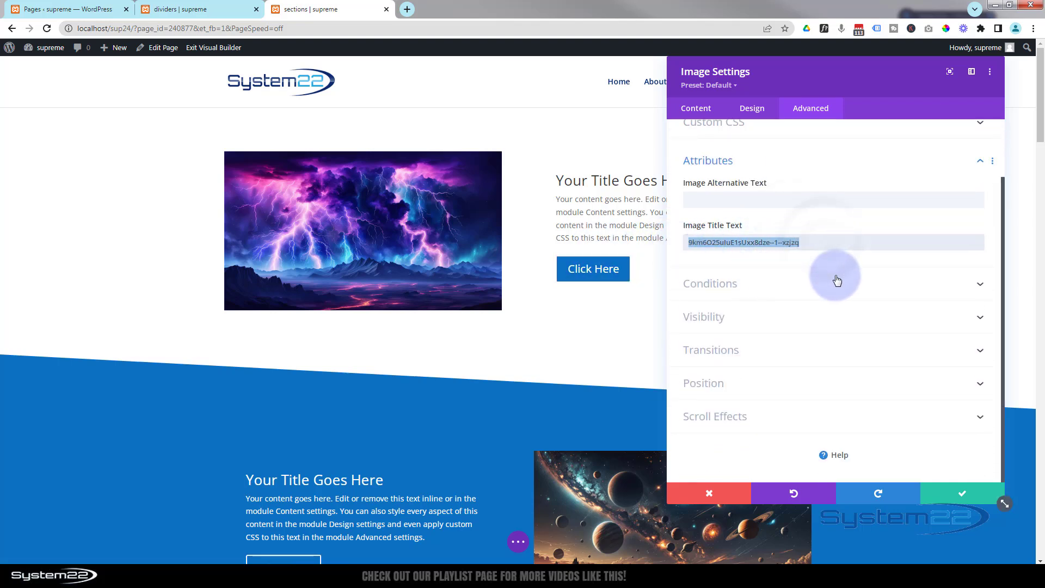
pyautogui.press('BackSpace')
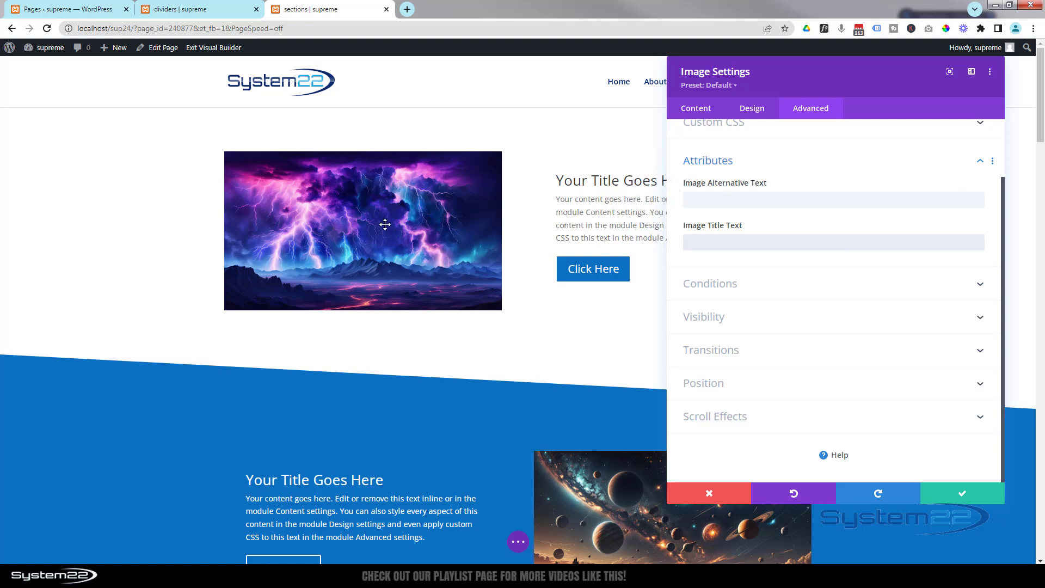
pyautogui.click(601, 216)
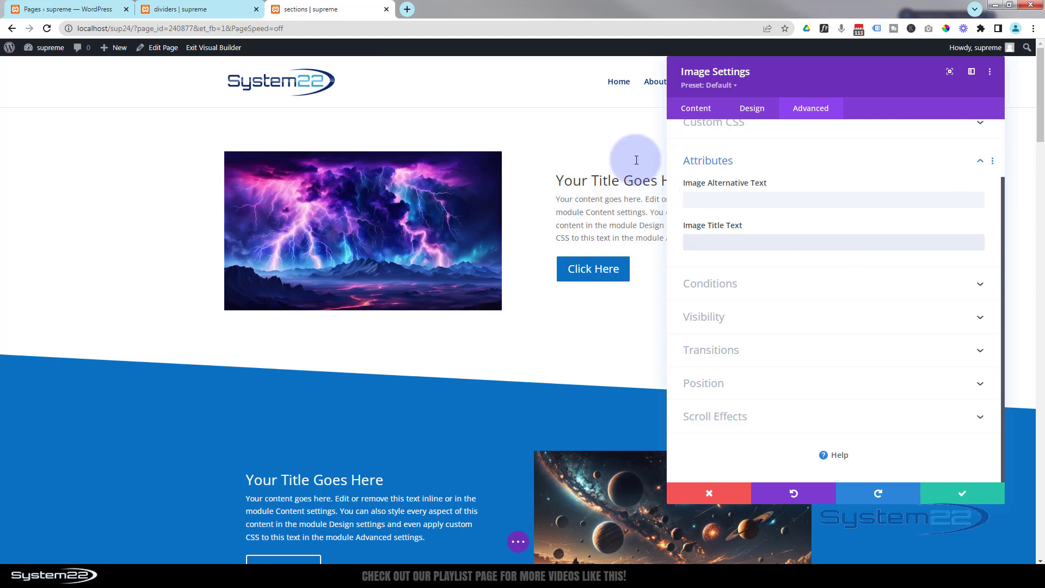
# Try the lightning image's Saturation filter at 200%, and set it to 0% for the default state.
pyautogui.moveTo(880, 73); pyautogui.dragTo(755, 77)
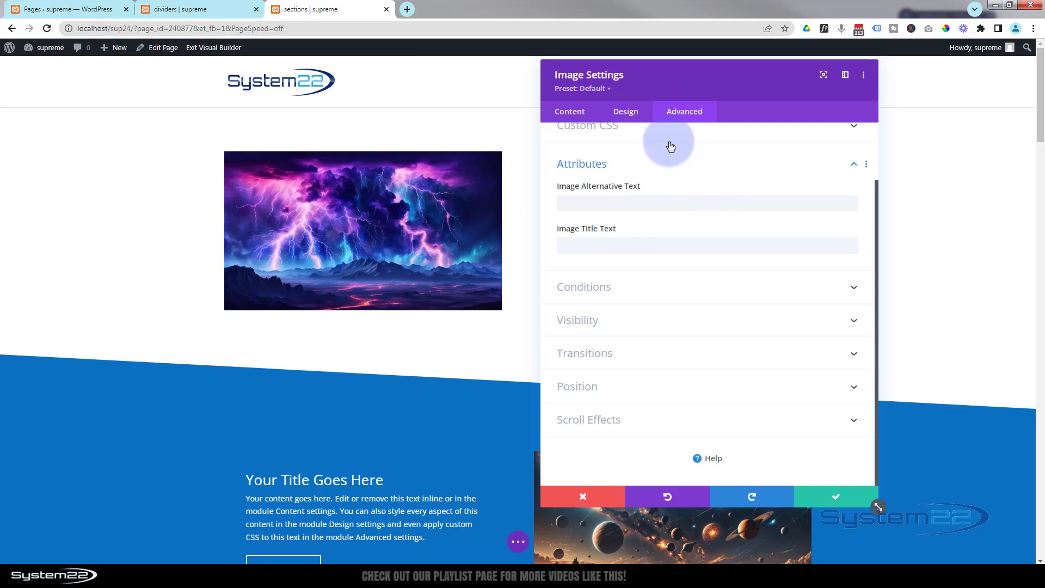
pyautogui.click(636, 121)
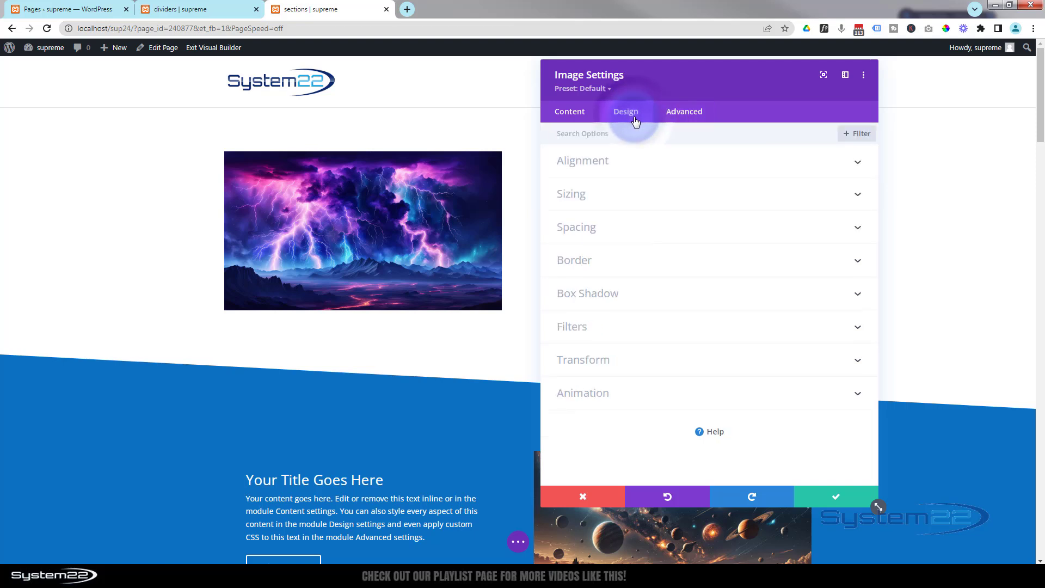
pyautogui.click(692, 337)
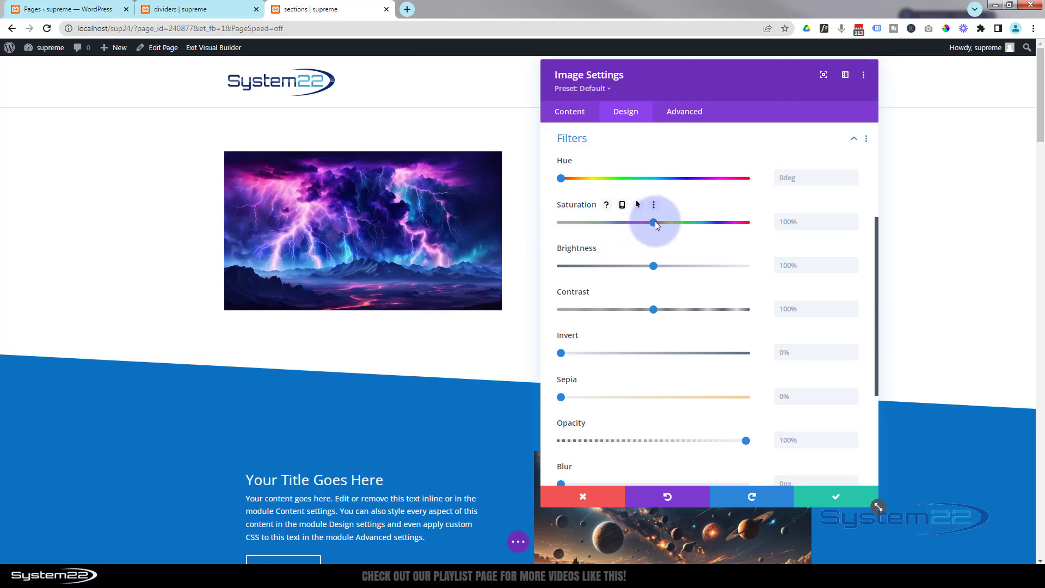
pyautogui.moveTo(655, 221); pyautogui.dragTo(547, 221)
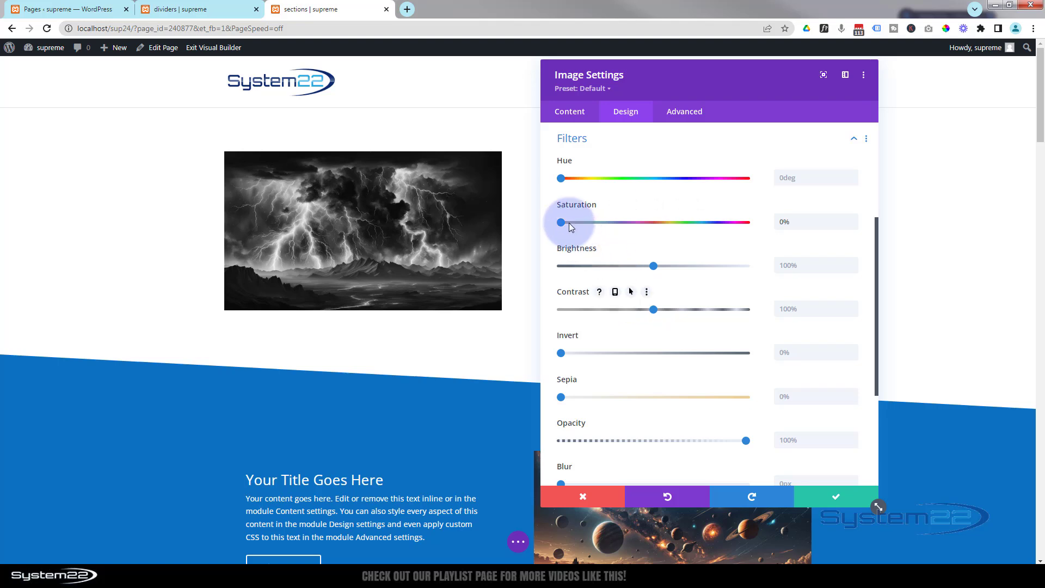
pyautogui.moveTo(561, 223); pyautogui.dragTo(750, 223)
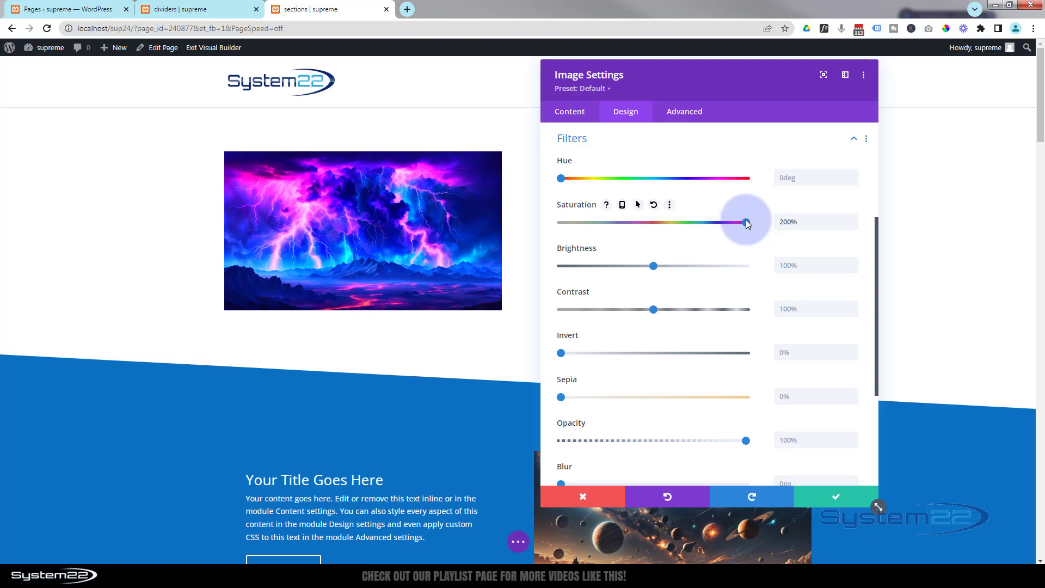
pyautogui.moveTo(746, 224); pyautogui.dragTo(547, 227)
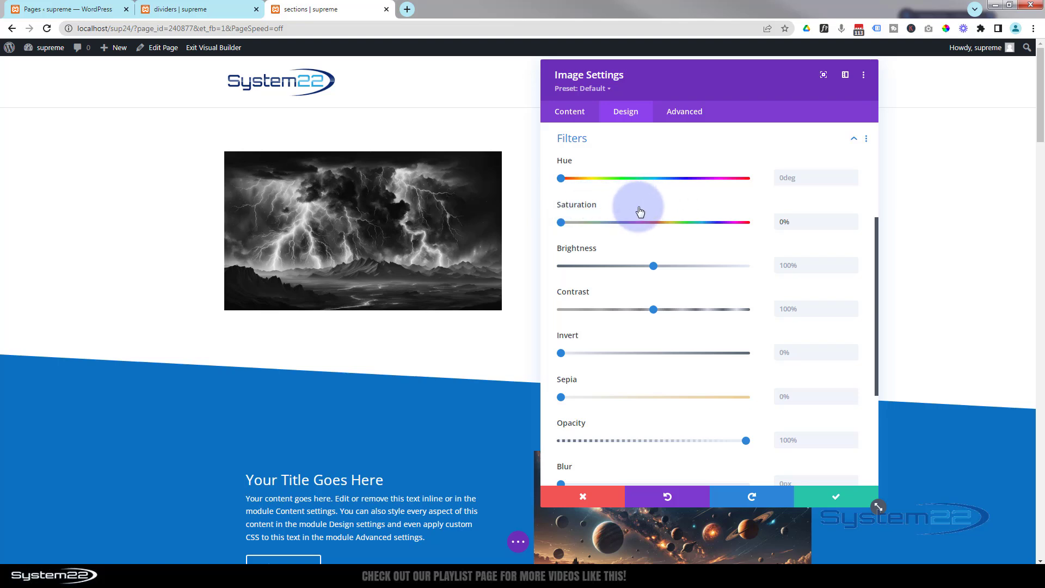
# Enable hover options for the Saturation filter and set the hover saturation to 100%.
pyautogui.click(639, 206)
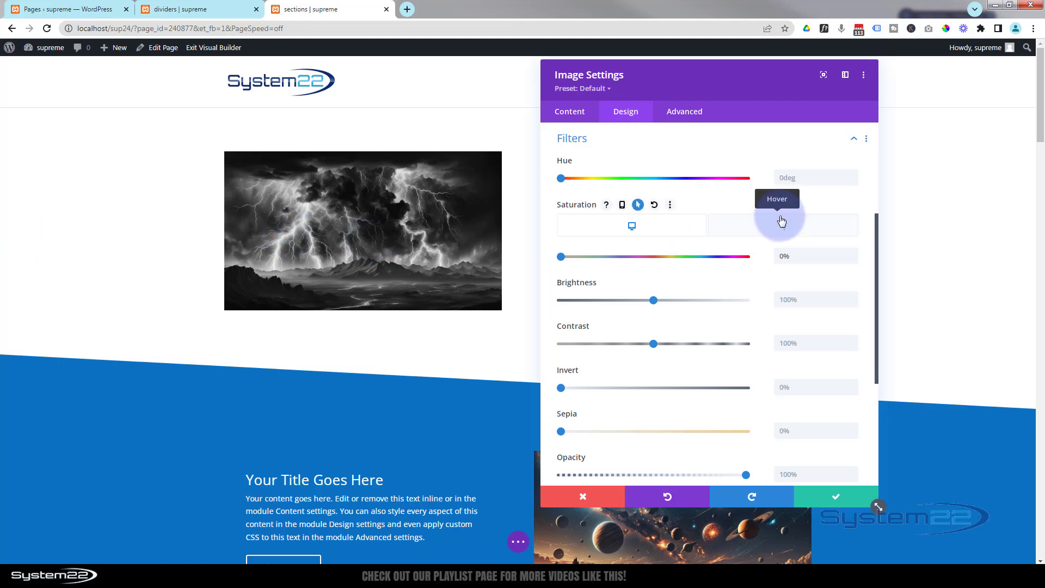
pyautogui.click(798, 233)
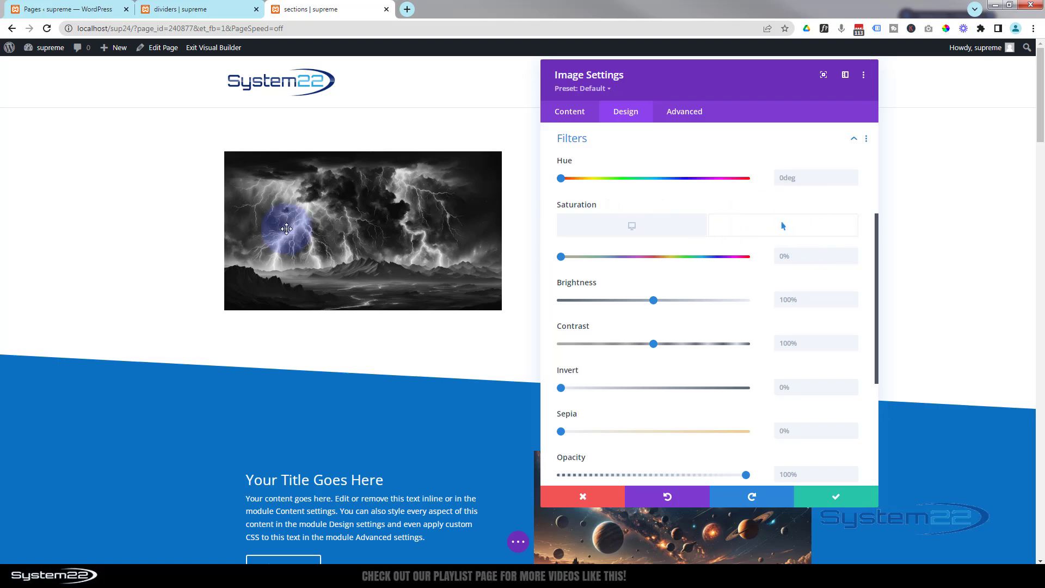
pyautogui.moveTo(560, 257); pyautogui.dragTo(654, 261)
pyautogui.moveTo(657, 261); pyautogui.dragTo(659, 262)
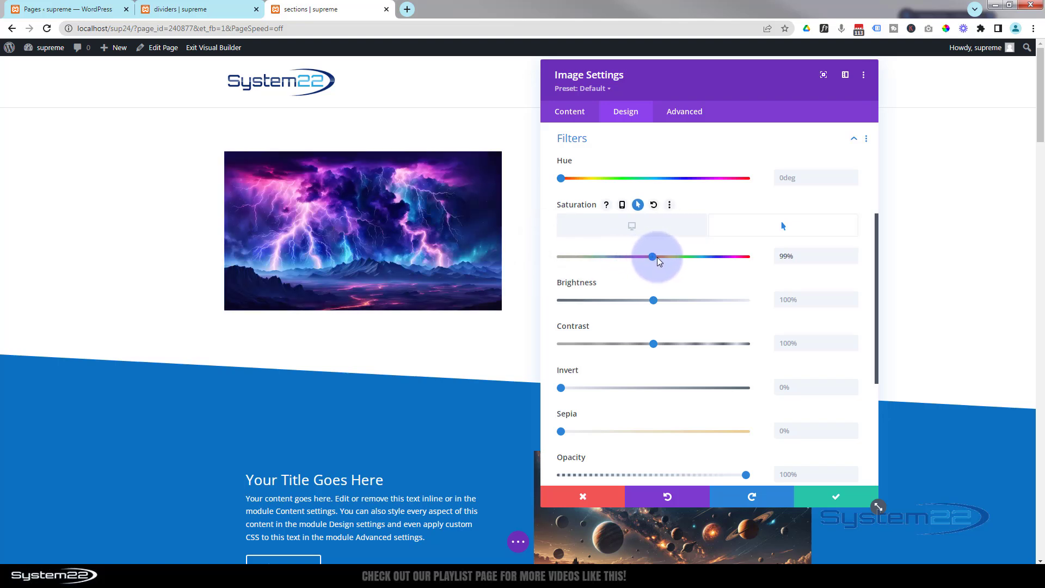
pyautogui.click(855, 255)
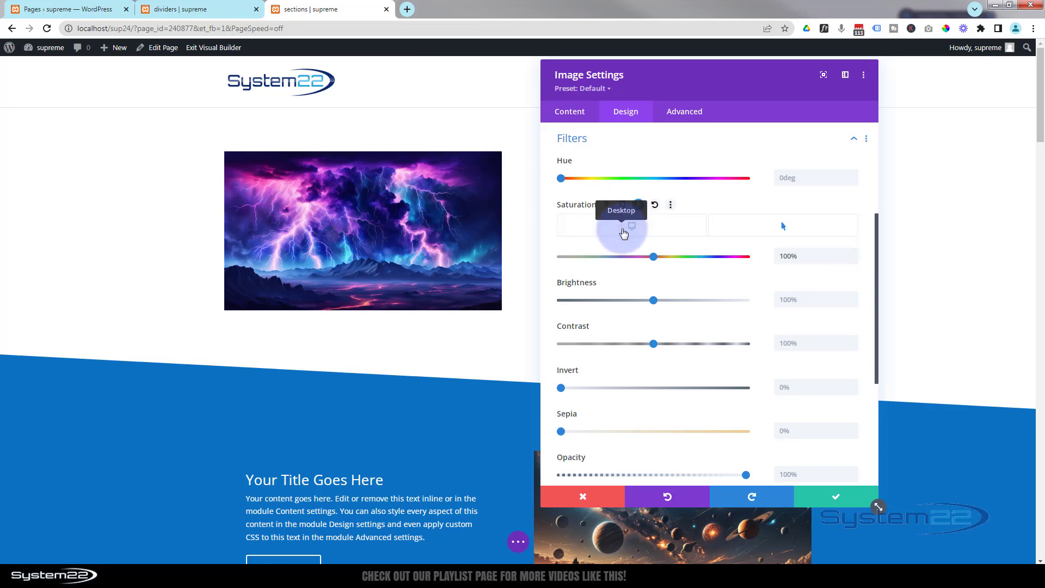
# Compare the image's desktop and hover saturation states.
pyautogui.click(623, 233)
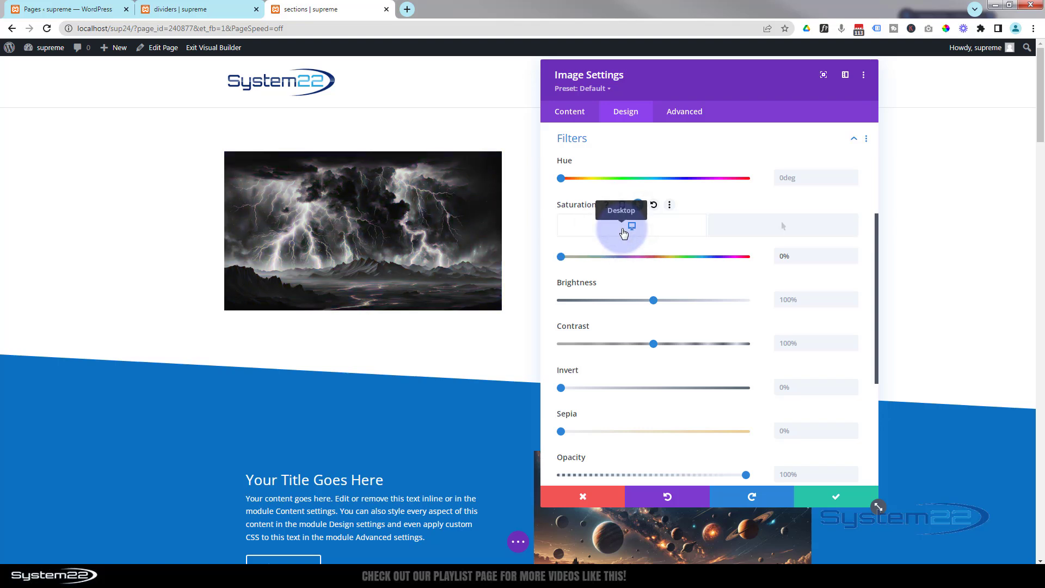
pyautogui.click(777, 231)
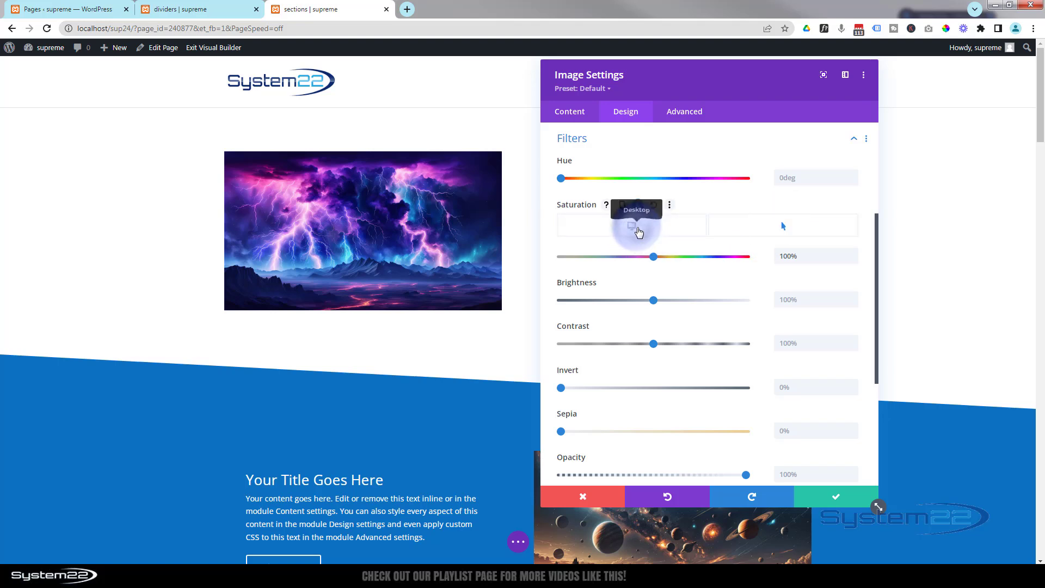
pyautogui.click(637, 230)
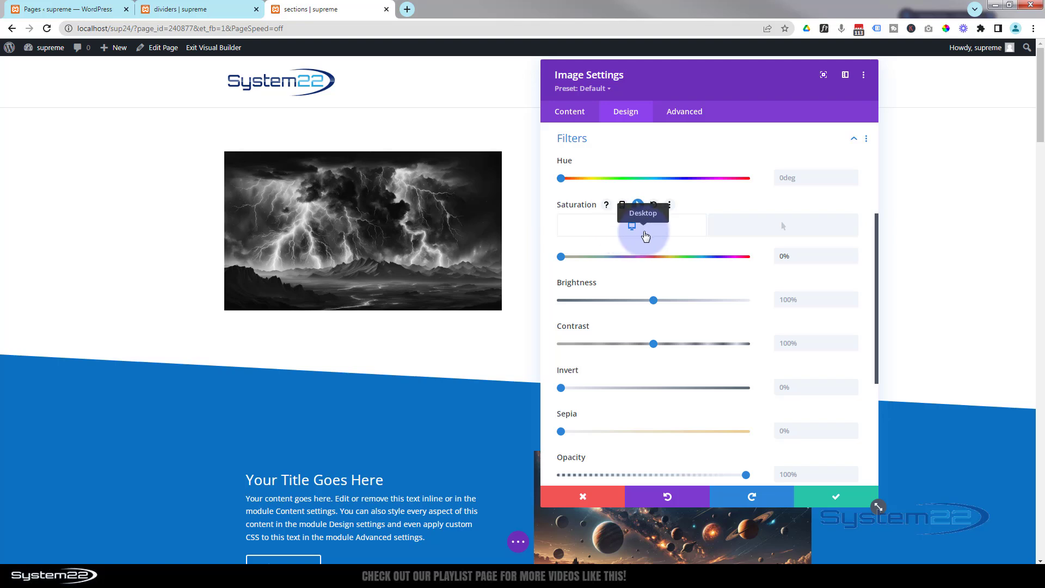
# Set the lightning image's transition duration to 950 ms and its speed curve to Ease-In-Out, and save the module settings.
pyautogui.click(698, 113)
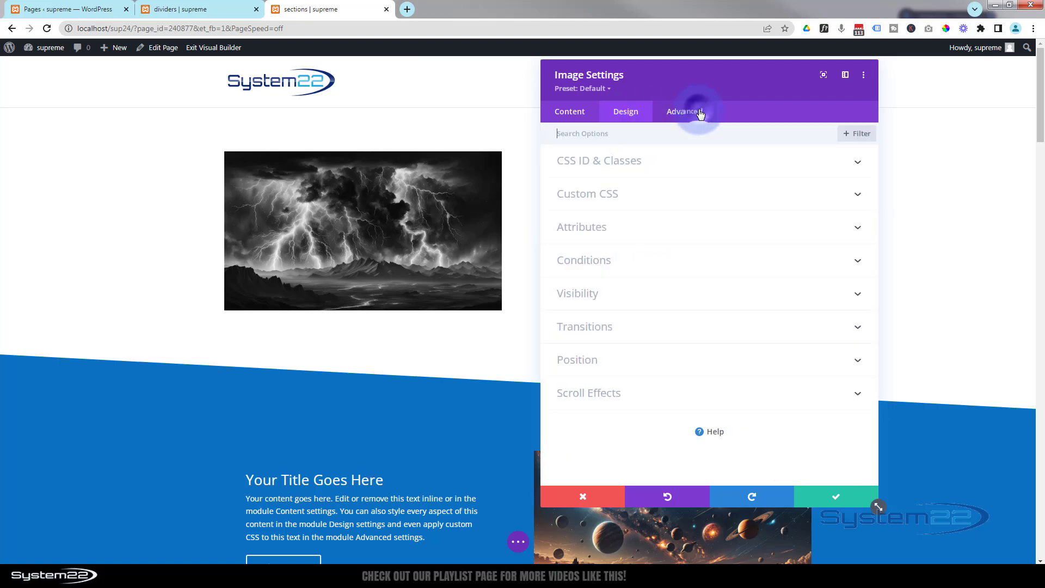
pyautogui.click(666, 327)
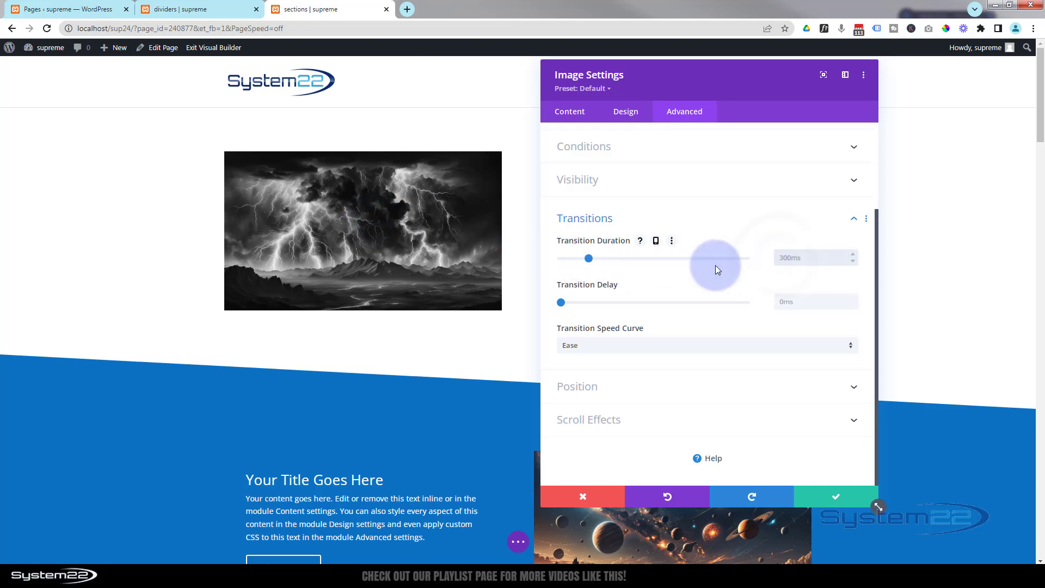
pyautogui.click(588, 259)
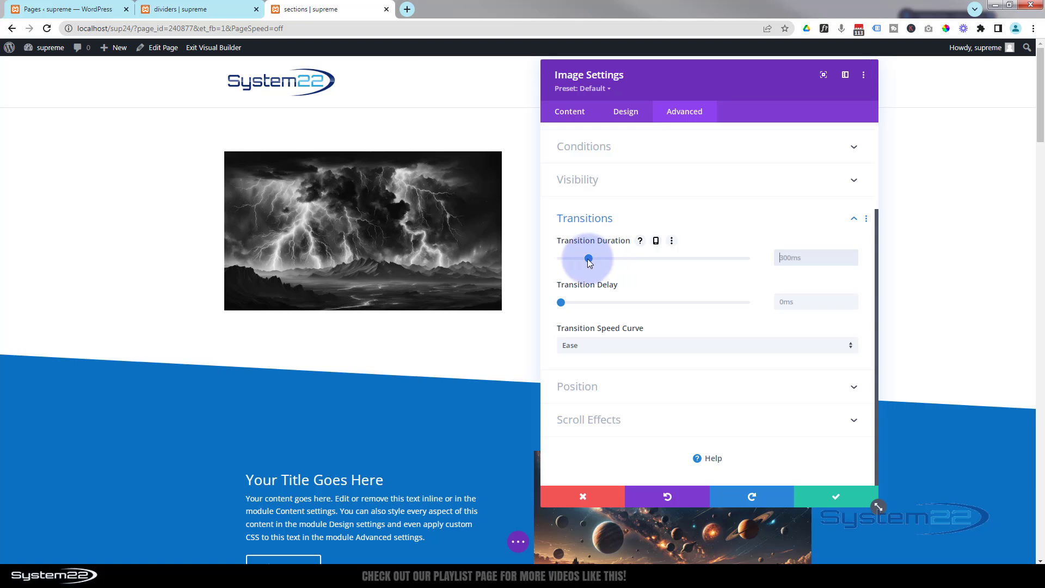
pyautogui.moveTo(592, 258); pyautogui.dragTo(649, 263)
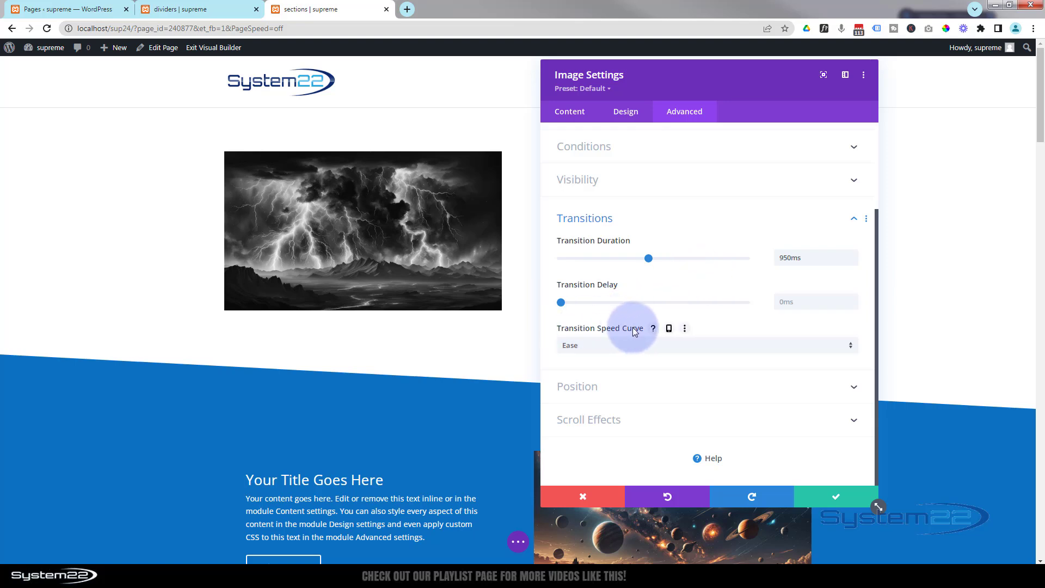
pyautogui.click(644, 346)
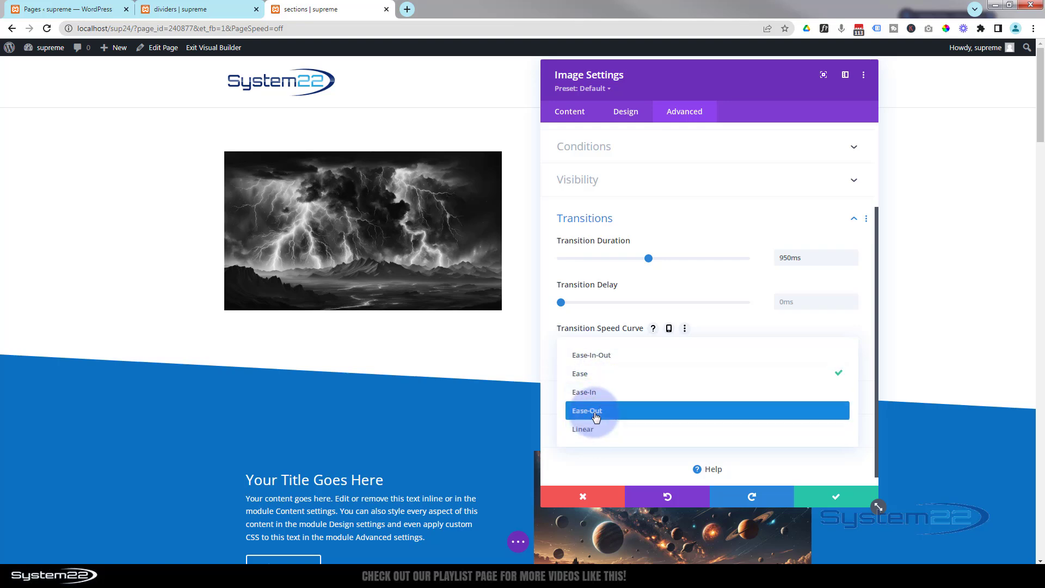
pyautogui.click(590, 357)
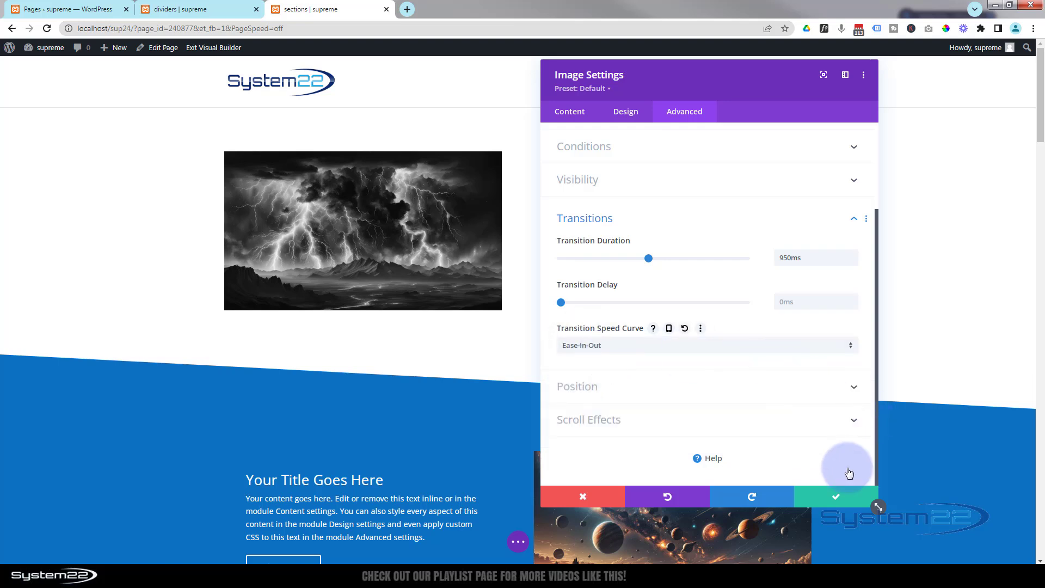
pyautogui.click(851, 499)
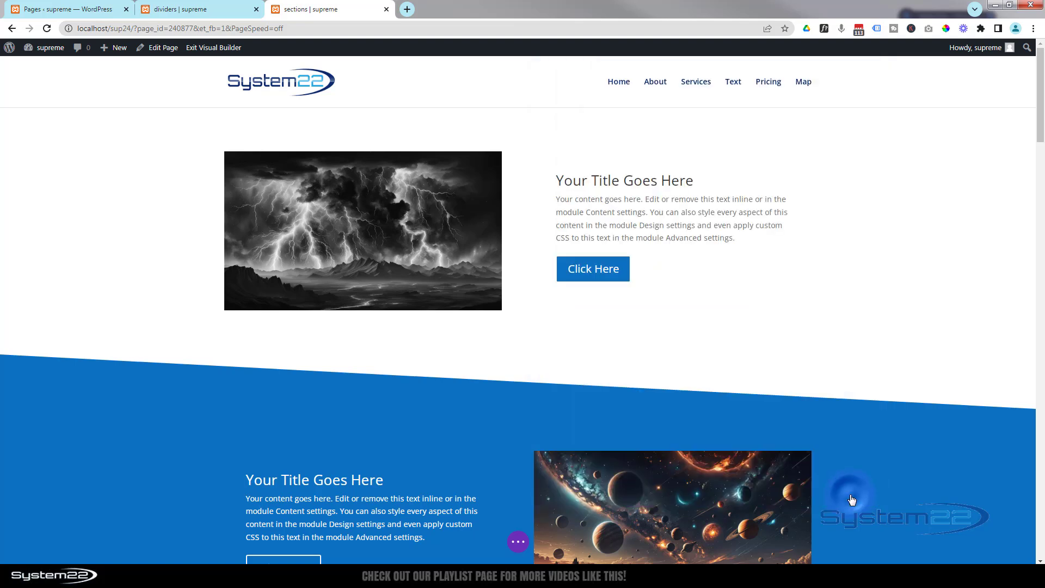
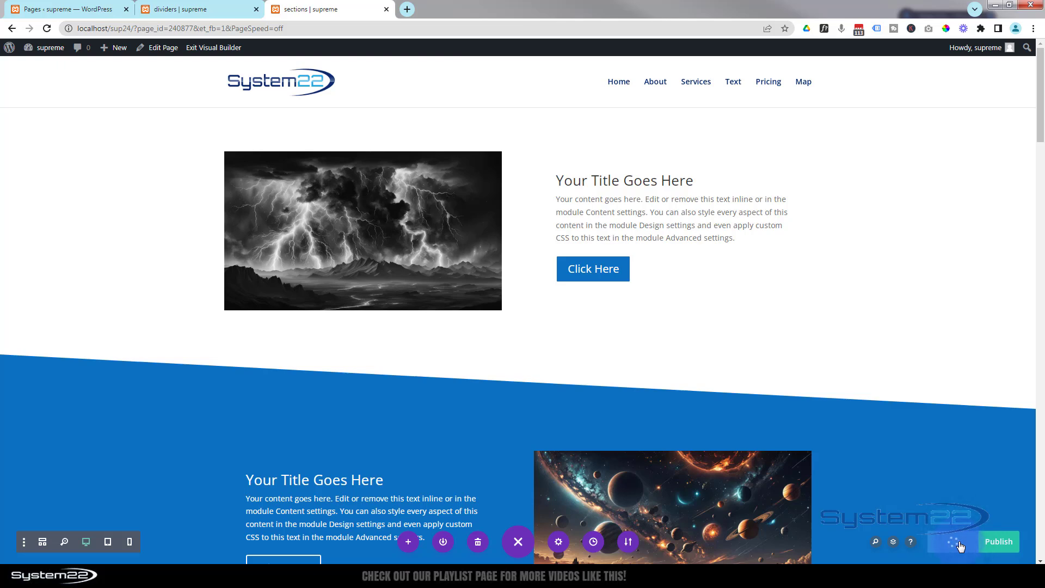
# Exit the Visual Builder and test the lightning image's hover effect on the live page.
pyautogui.click(214, 48)
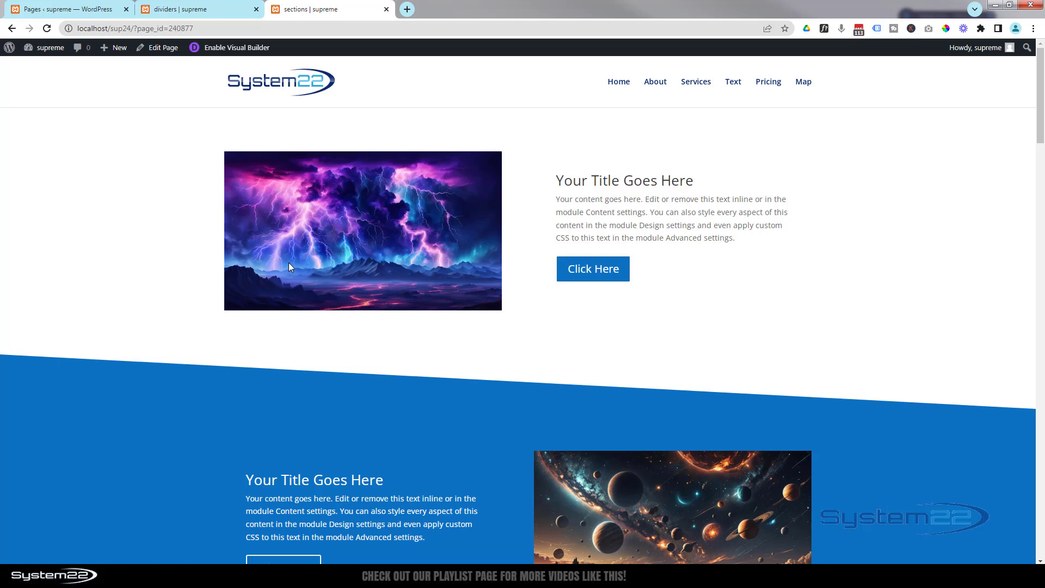
pyautogui.click(182, 248)
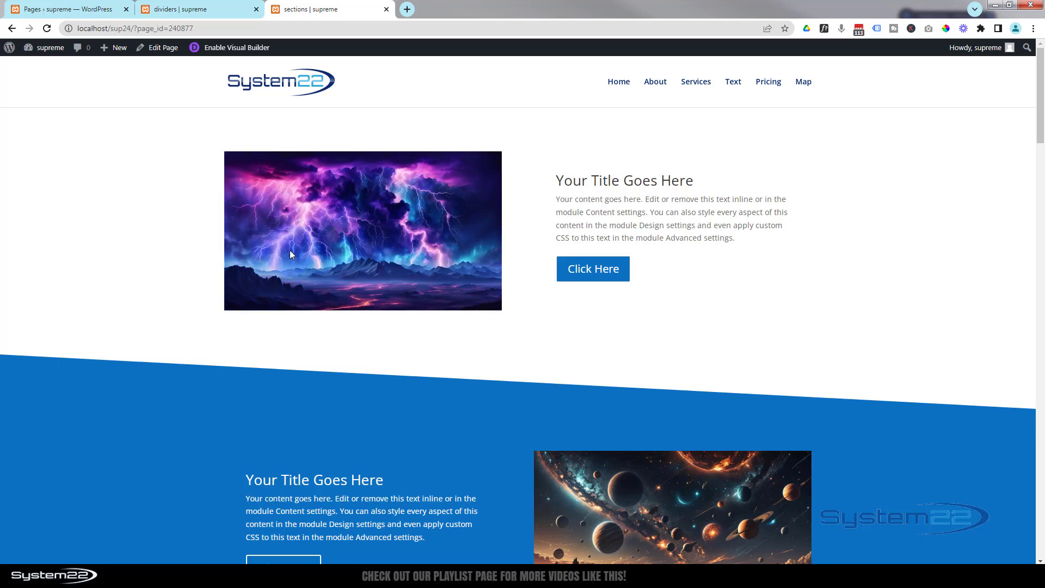
pyautogui.click(136, 249)
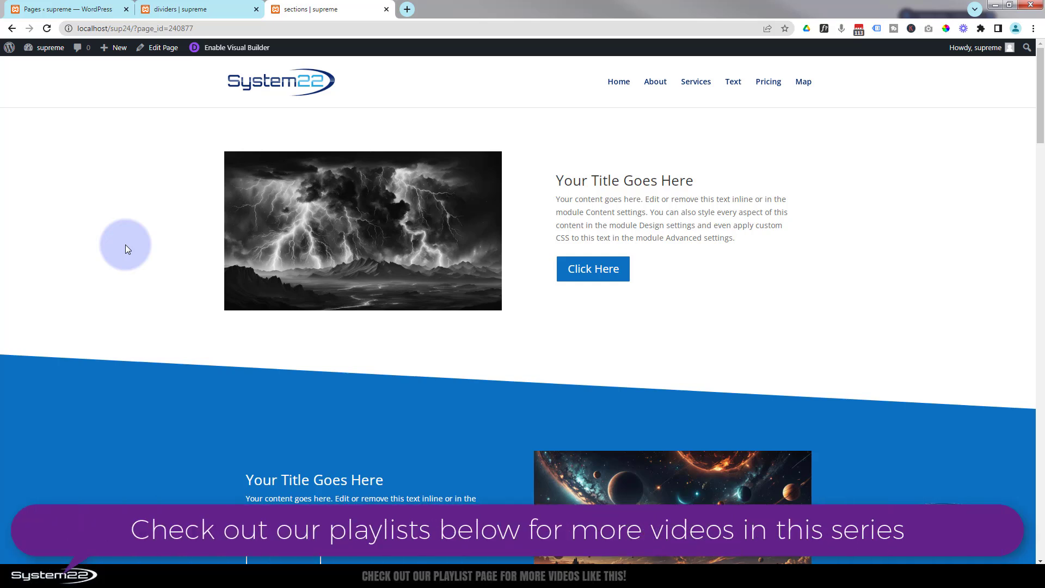
# Enable the Visual Builder on the sections page, and check the car image's hover effect on the dividers page while it loads.
pyautogui.click(220, 50)
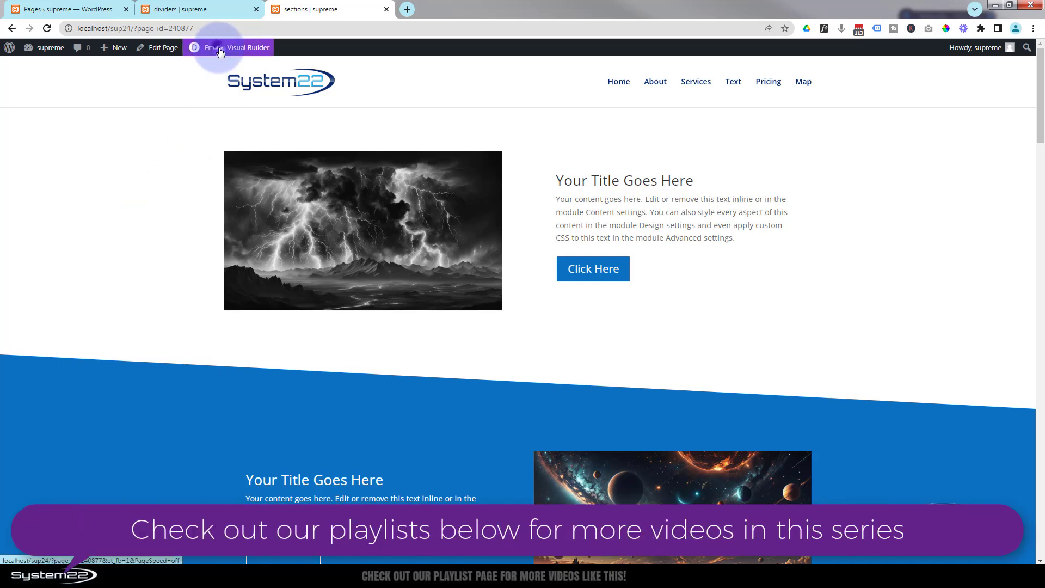
pyautogui.click(229, 9)
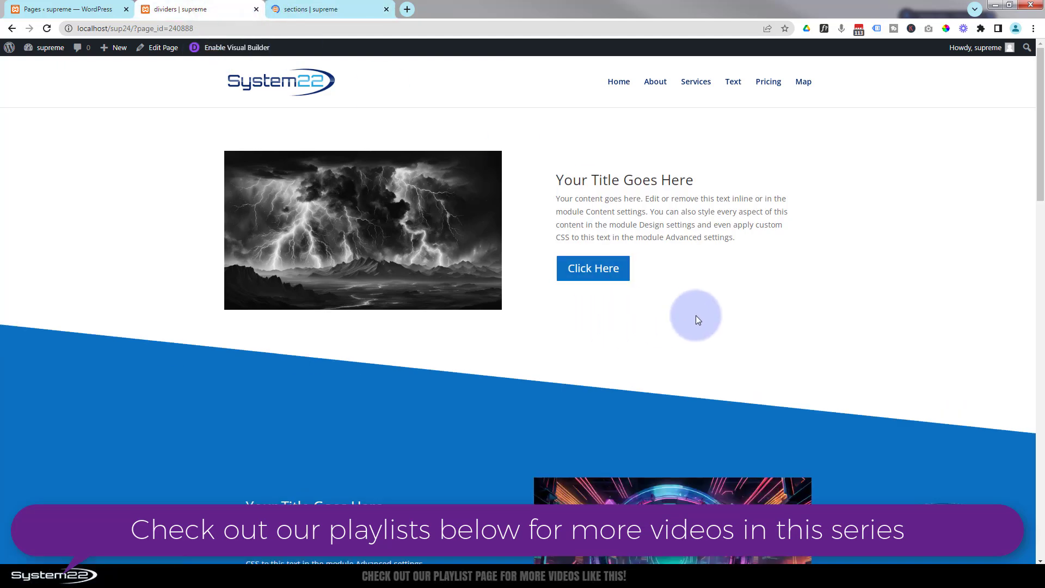
pyautogui.scroll(-3, 692, 306)
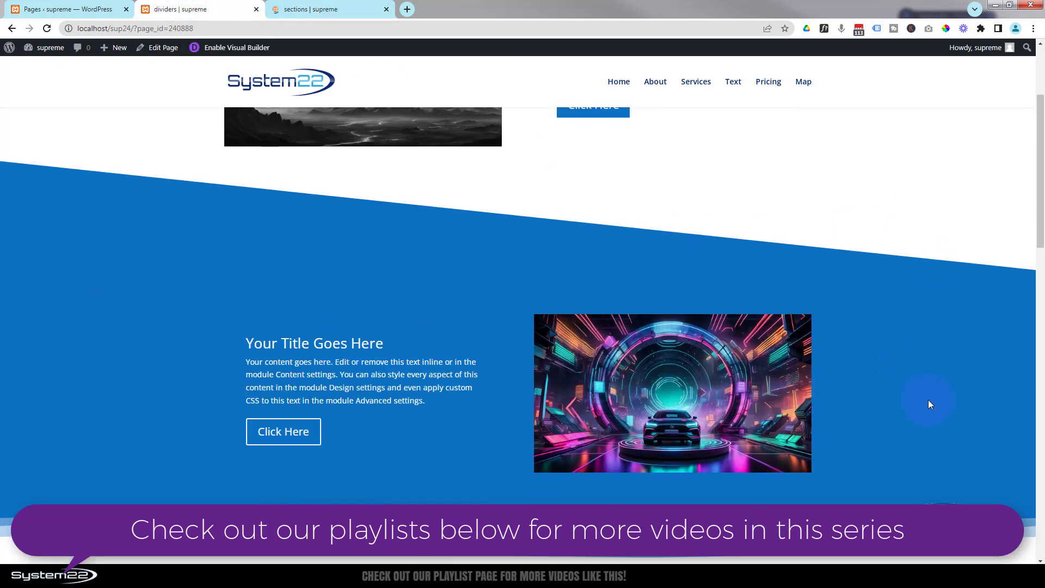
pyautogui.moveTo(718, 417)
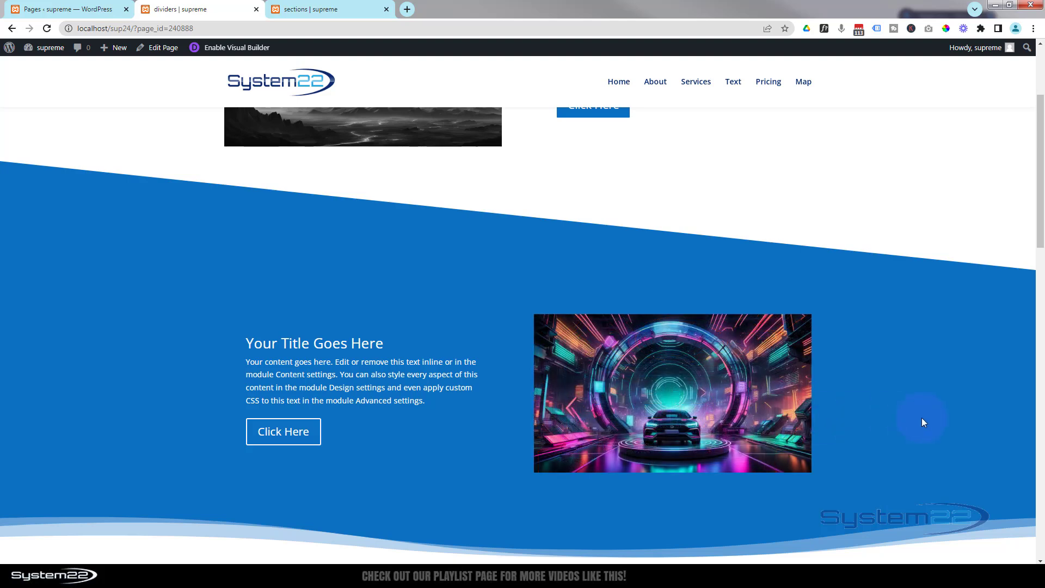
pyautogui.click(335, 9)
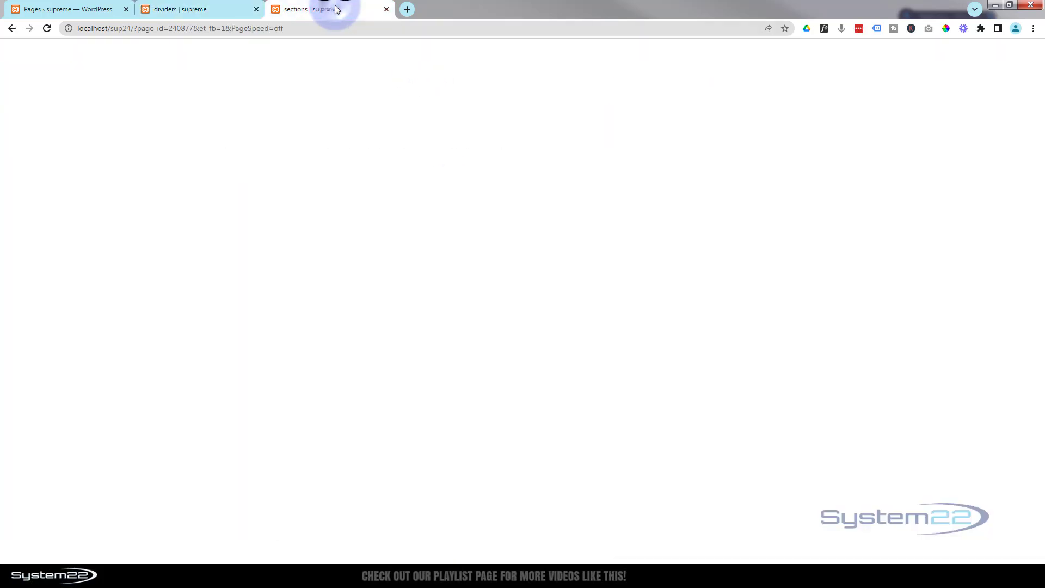
# Clear the Image Title Text attribute of the planets image in the blue section and save the module settings.
pyautogui.scroll(-2, 157, 310)
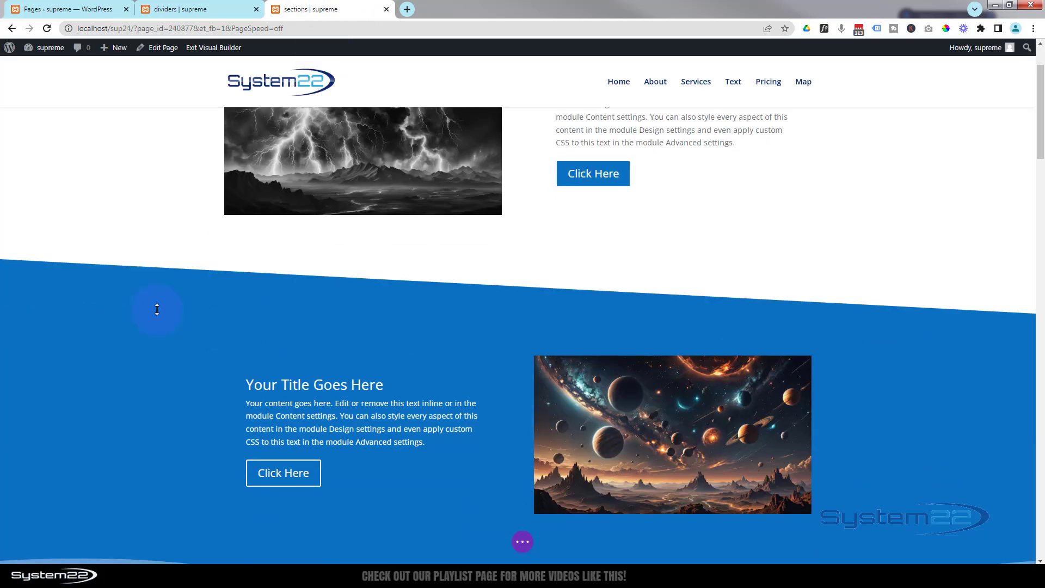
pyautogui.scroll(-2, 157, 309)
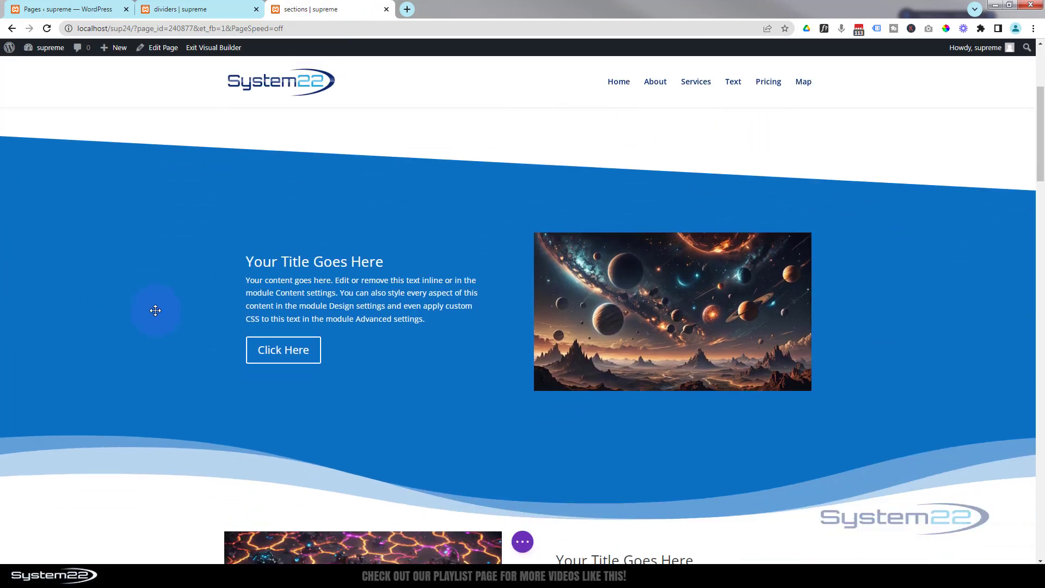
pyautogui.scroll(-1, 155, 311)
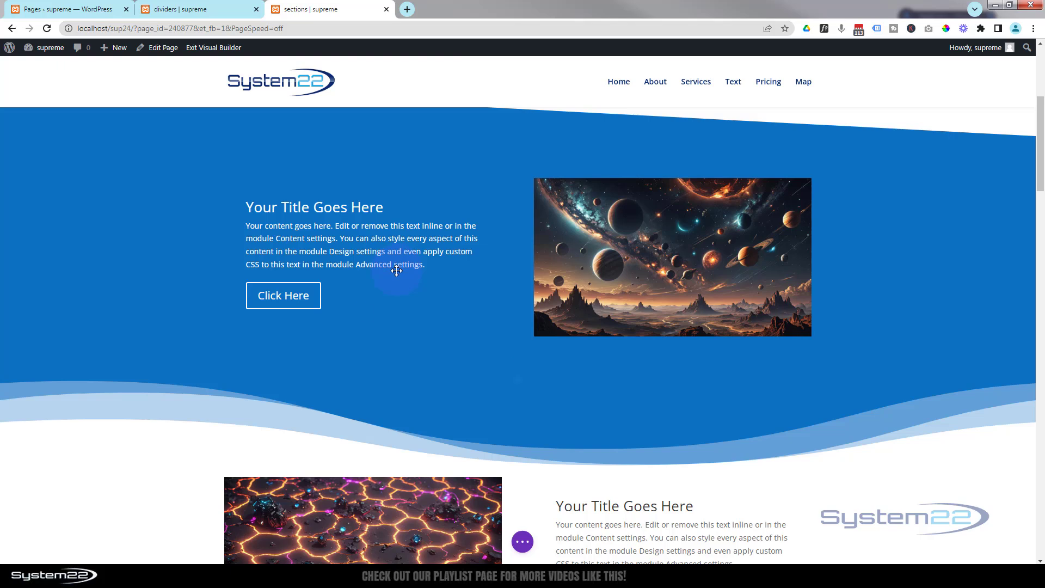
pyautogui.moveTo(397, 271)
pyautogui.moveTo(664, 272)
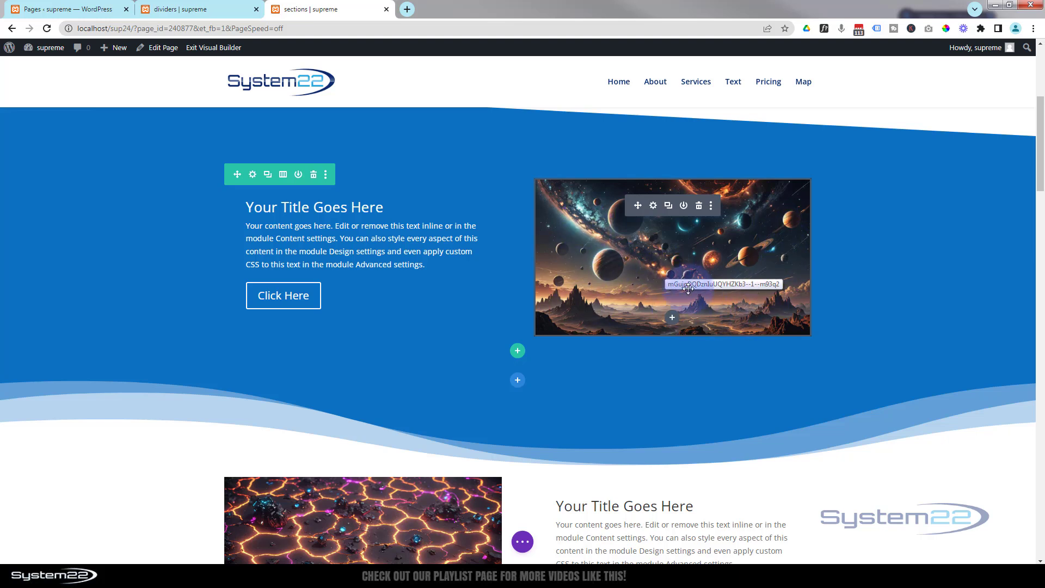
pyautogui.click(654, 206)
pyautogui.click(684, 114)
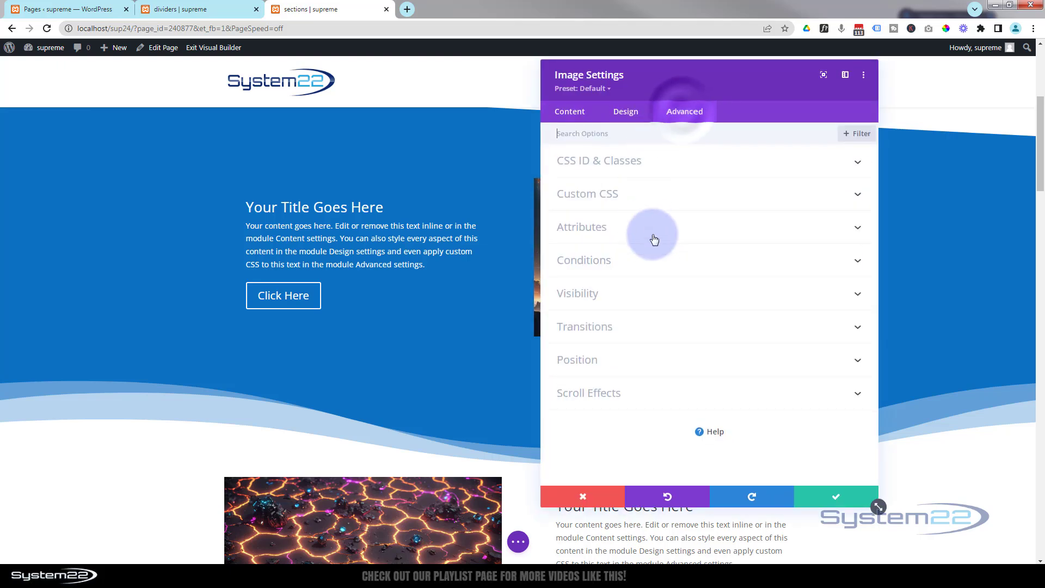
pyautogui.click(670, 234)
pyautogui.click(699, 241)
pyautogui.moveTo(699, 241); pyautogui.dragTo(490, 244)
pyautogui.press('BackSpace')
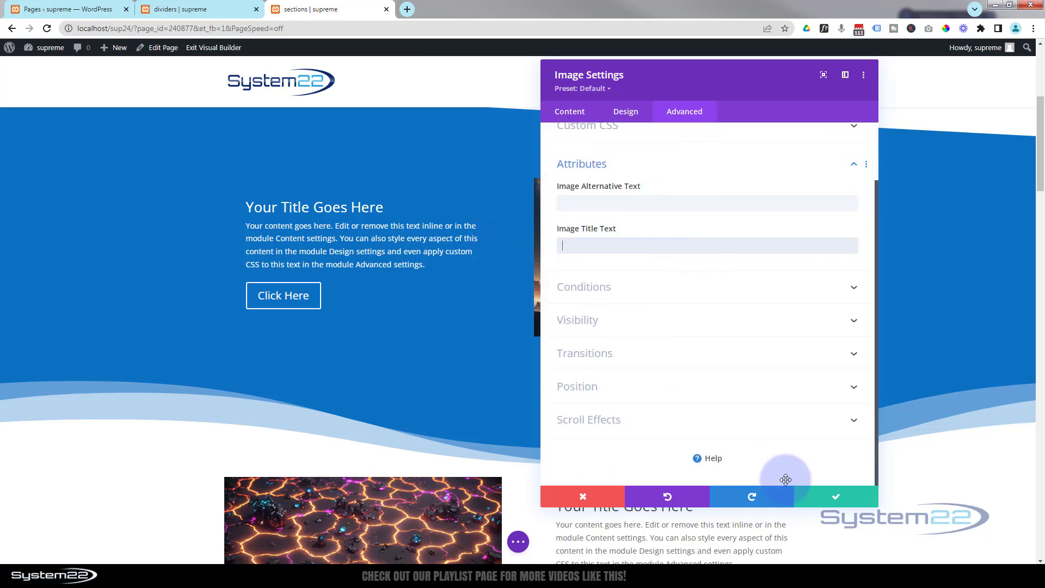
pyautogui.click(836, 496)
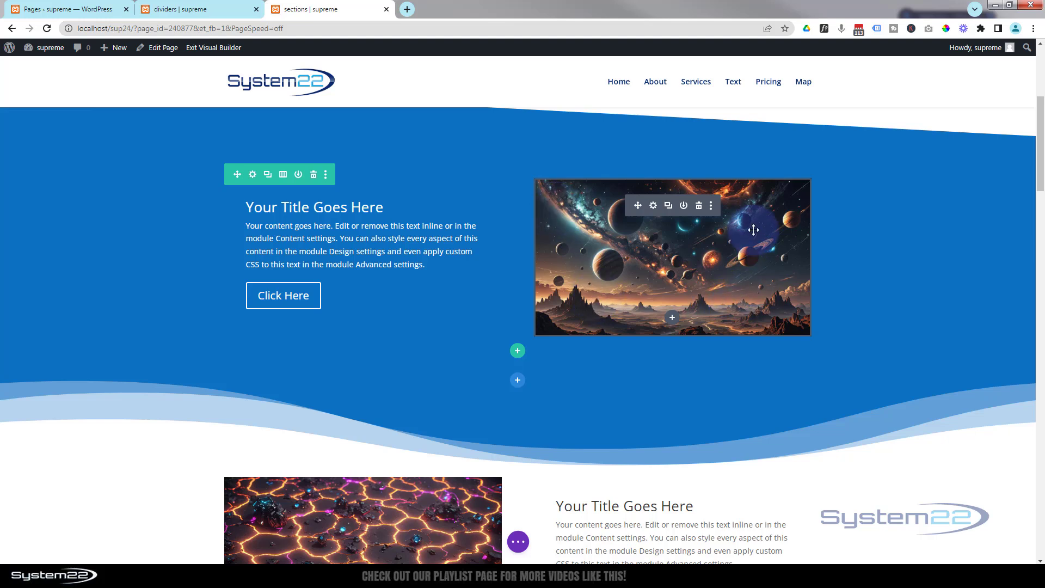
# Set the red futuristic city picture from the media library as background image of the blue row's second column, and save the row settings.
pyautogui.click(252, 175)
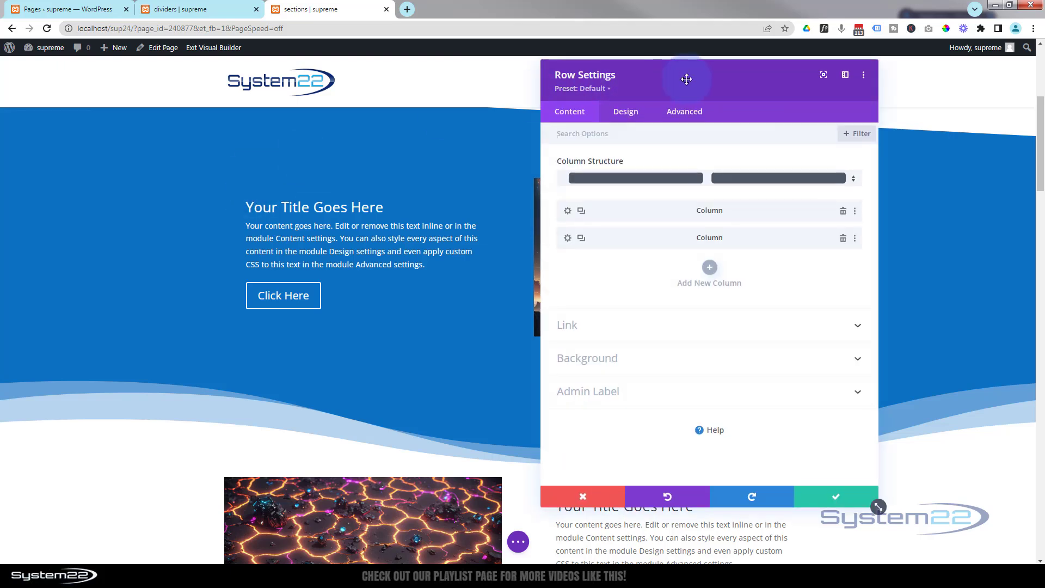
pyautogui.moveTo(741, 79); pyautogui.dragTo(338, 86)
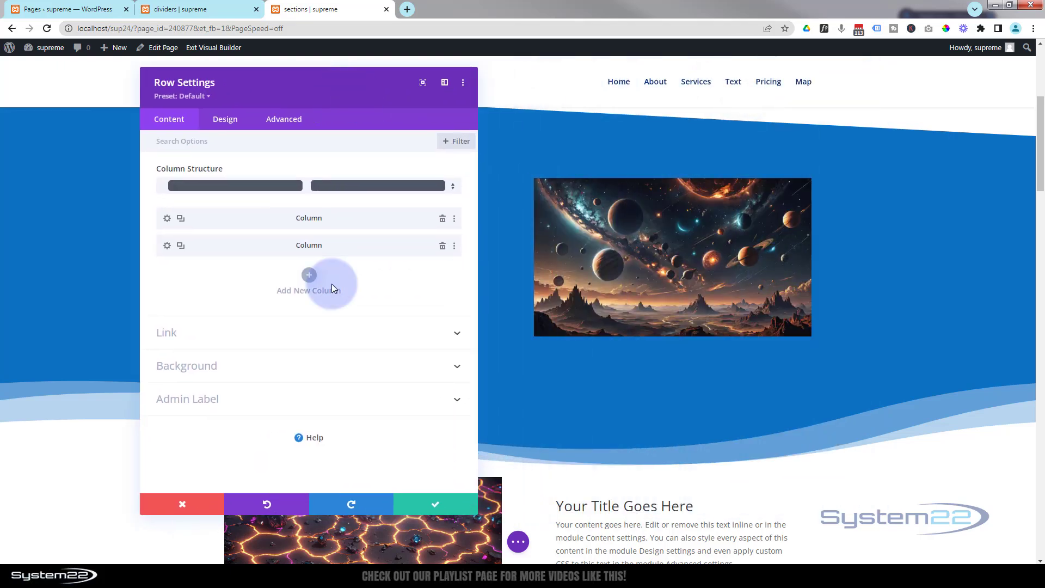
pyautogui.click(167, 246)
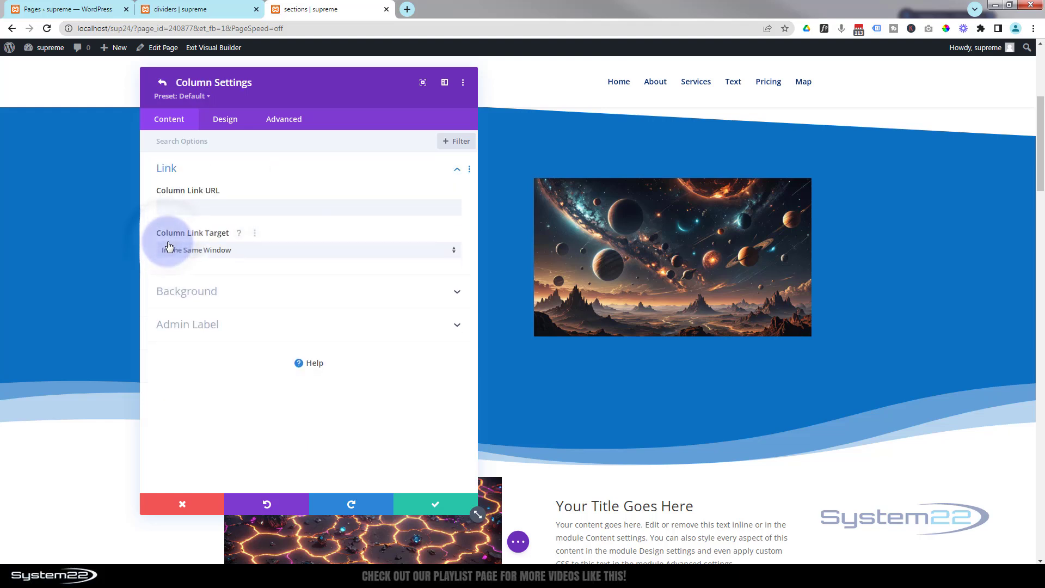
pyautogui.click(257, 292)
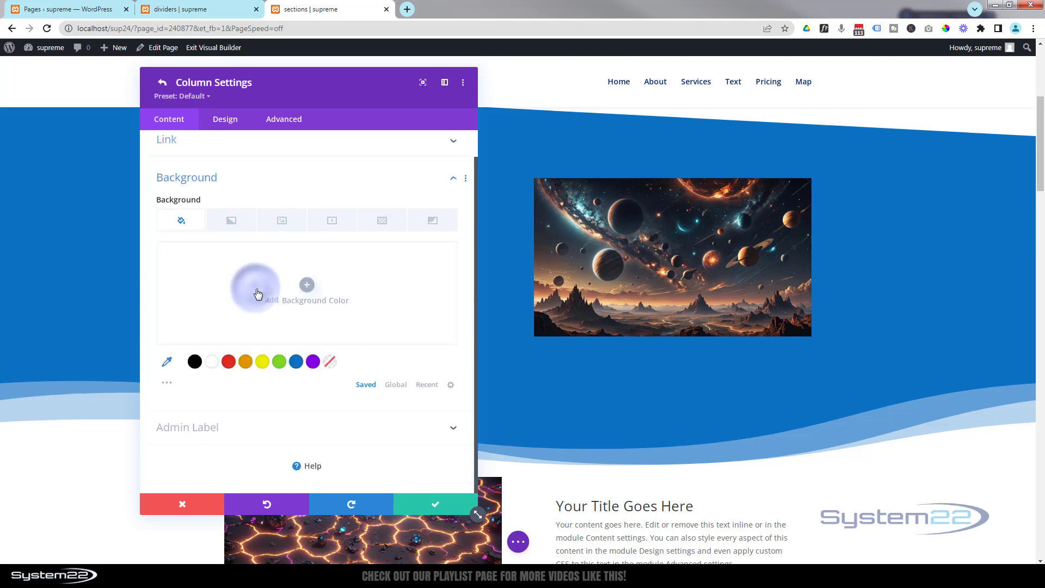
pyautogui.click(282, 224)
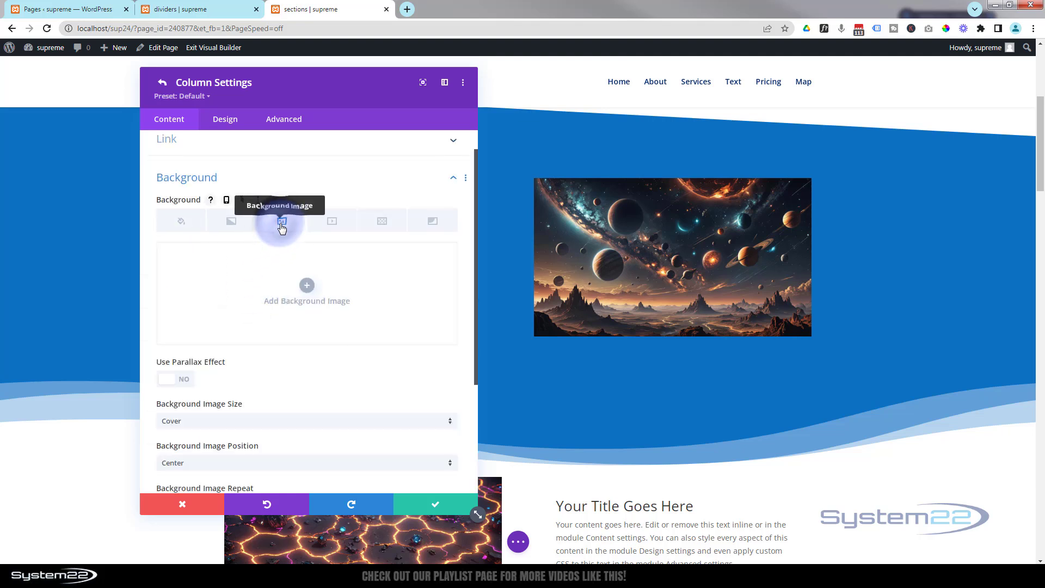
pyautogui.click(306, 286)
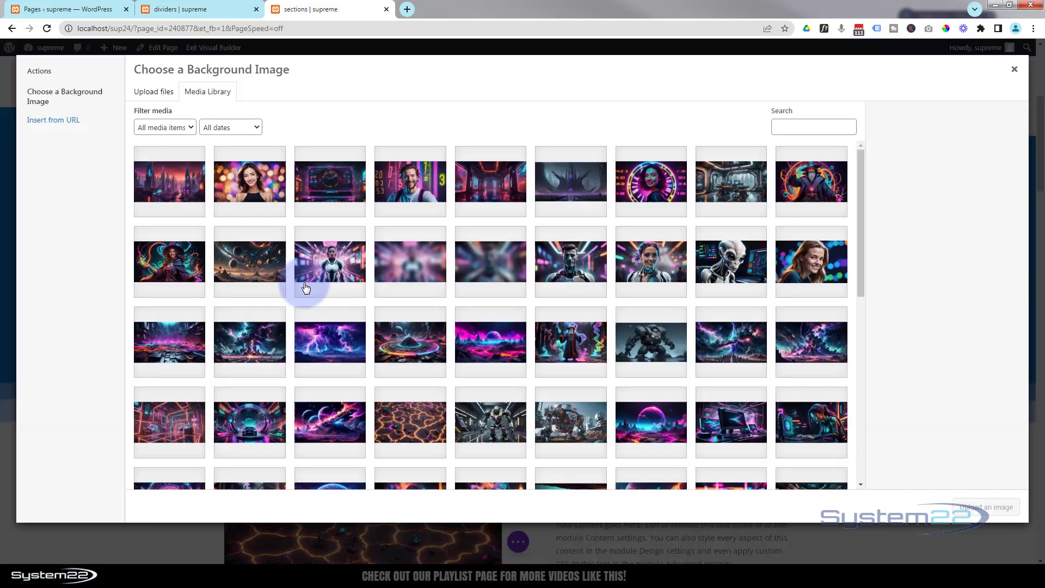
pyautogui.click(173, 193)
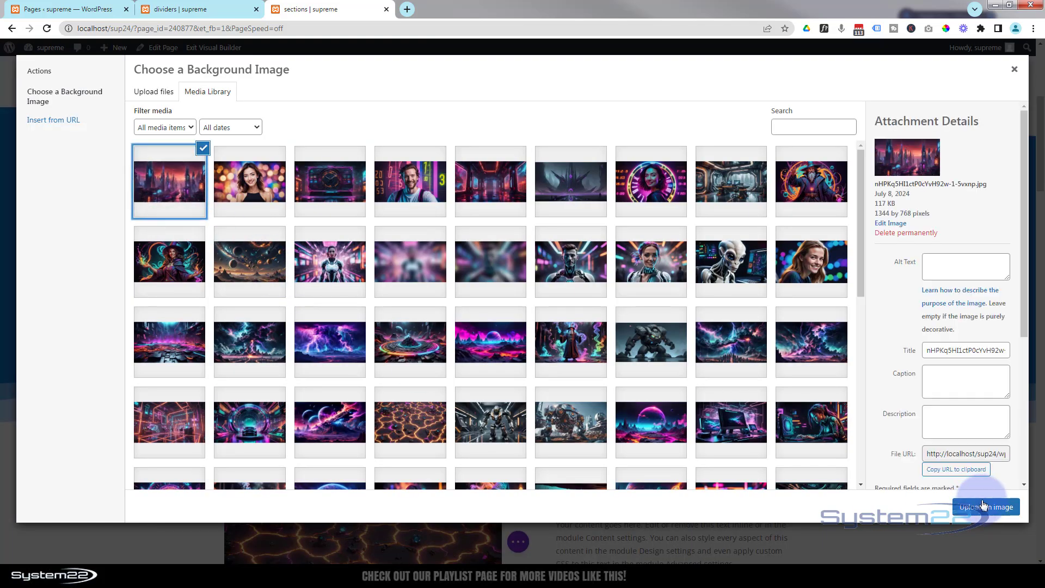
pyautogui.click(985, 506)
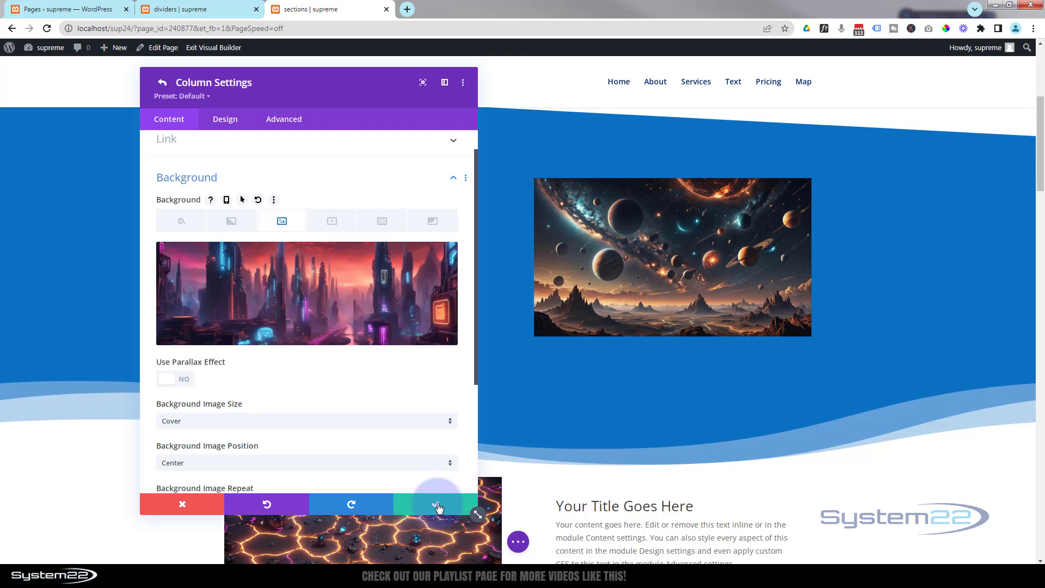
pyautogui.click(439, 506)
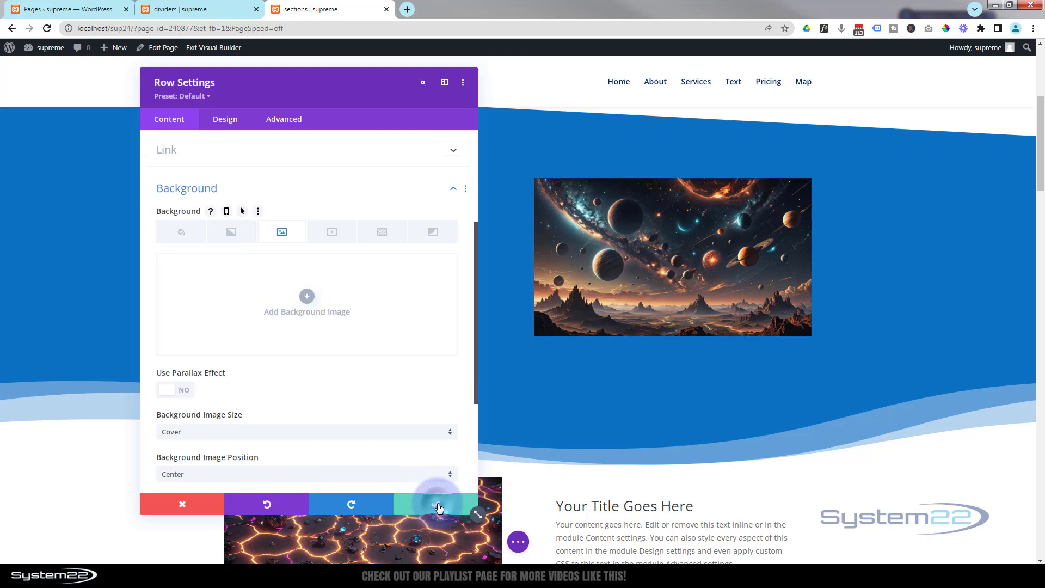
pyautogui.click(438, 506)
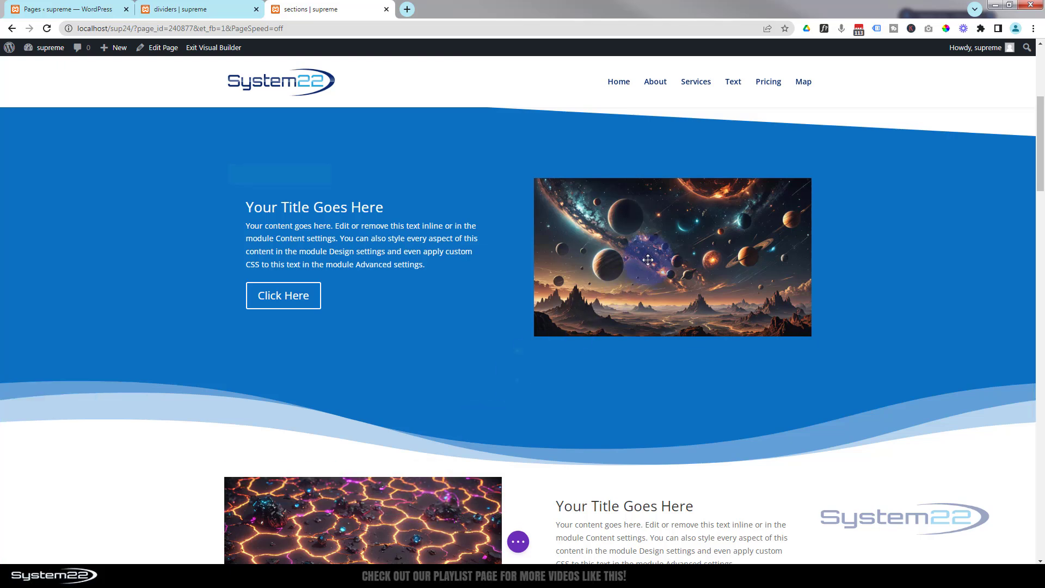
# Open the design filter settings of the planets image in the blue section.
pyautogui.moveTo(650, 240)
pyautogui.click(654, 206)
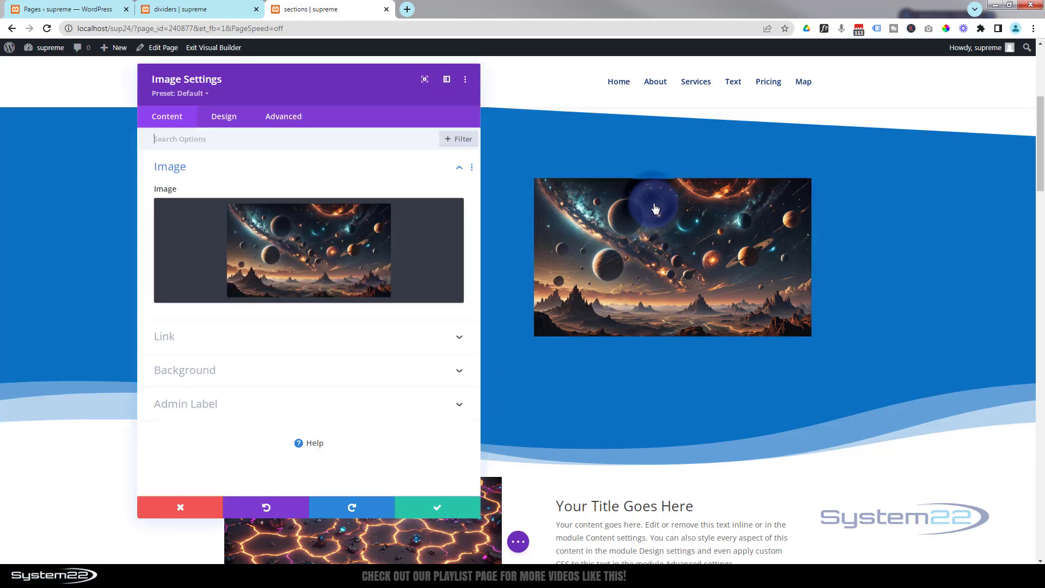
pyautogui.click(225, 121)
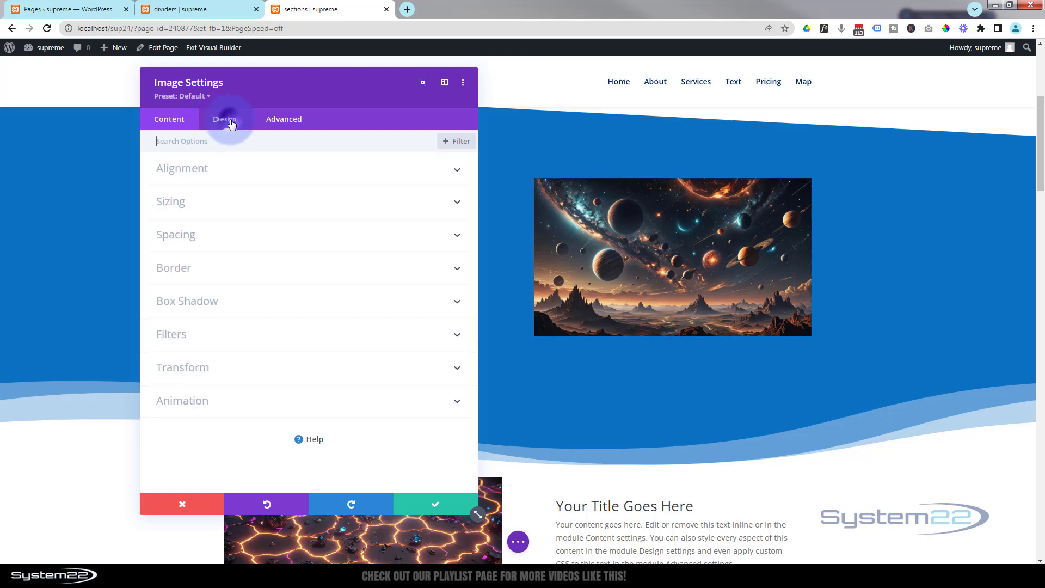
pyautogui.click(305, 332)
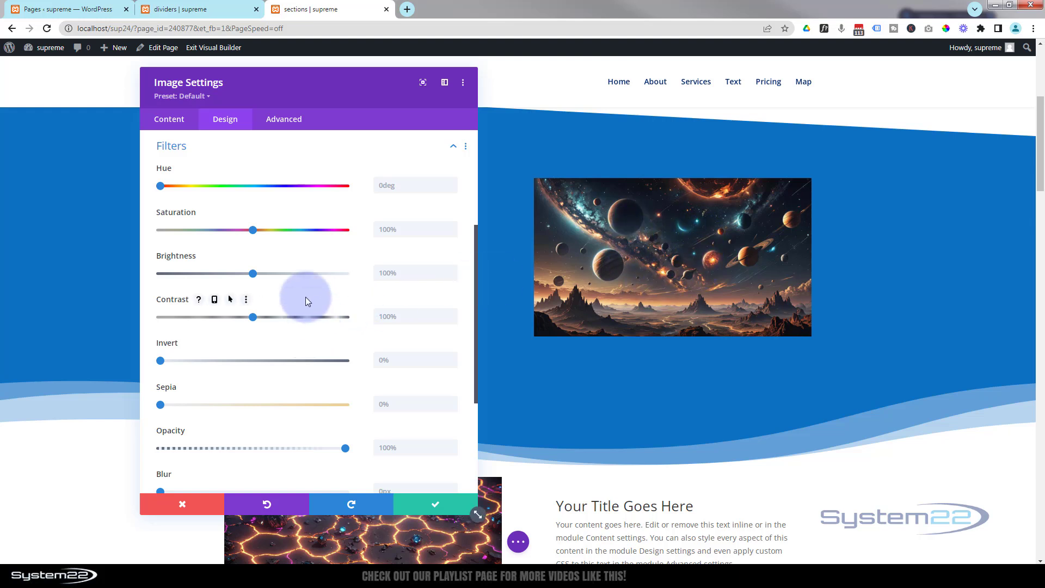
pyautogui.scroll(-2, 305, 298)
pyautogui.scroll(-1, 305, 297)
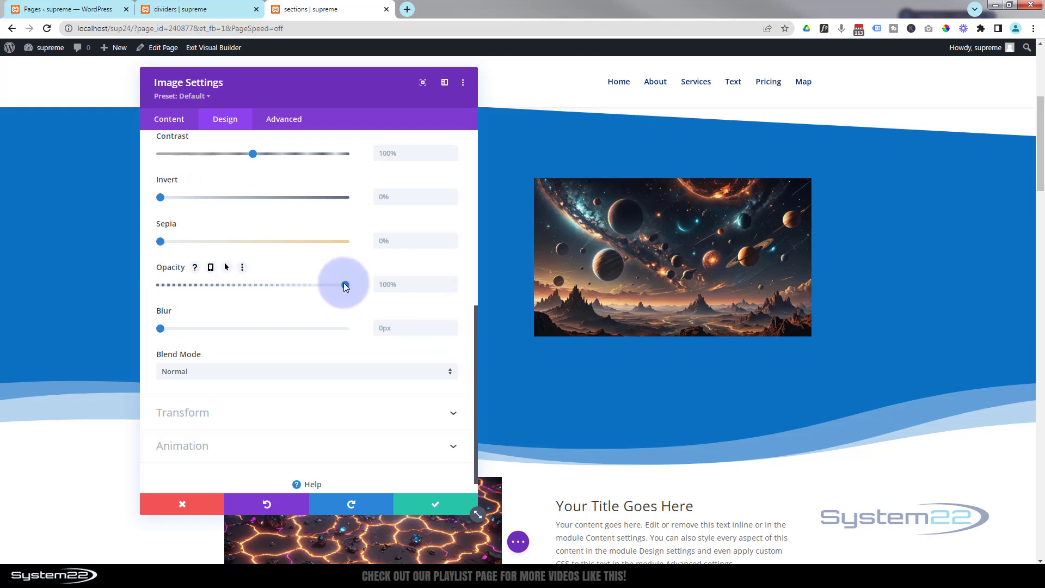
# Preview the planets image at 0% opacity, and restore its opacity to 100%.
pyautogui.moveTo(344, 283); pyautogui.dragTo(138, 283)
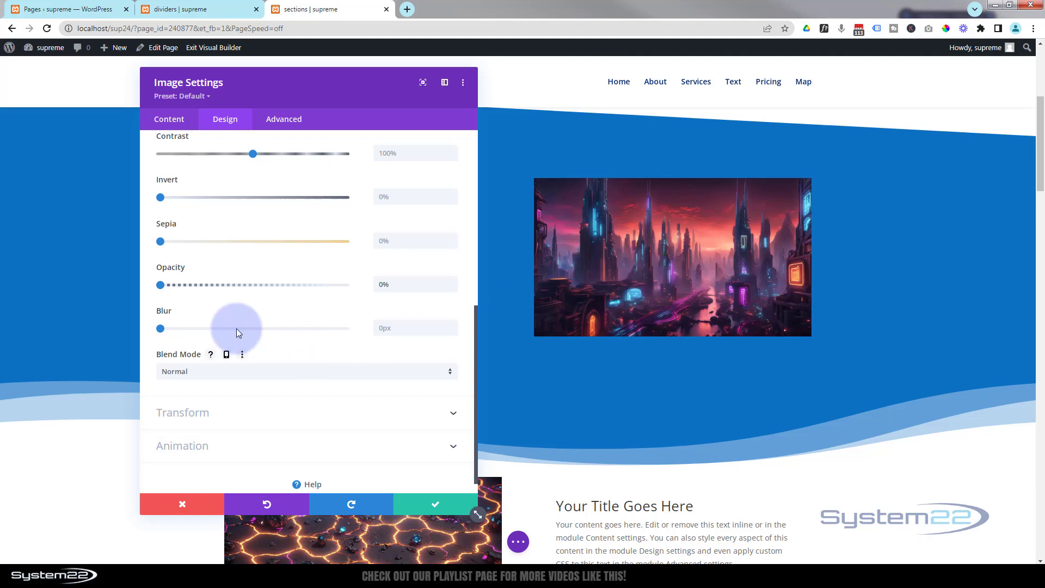
pyautogui.click(161, 284)
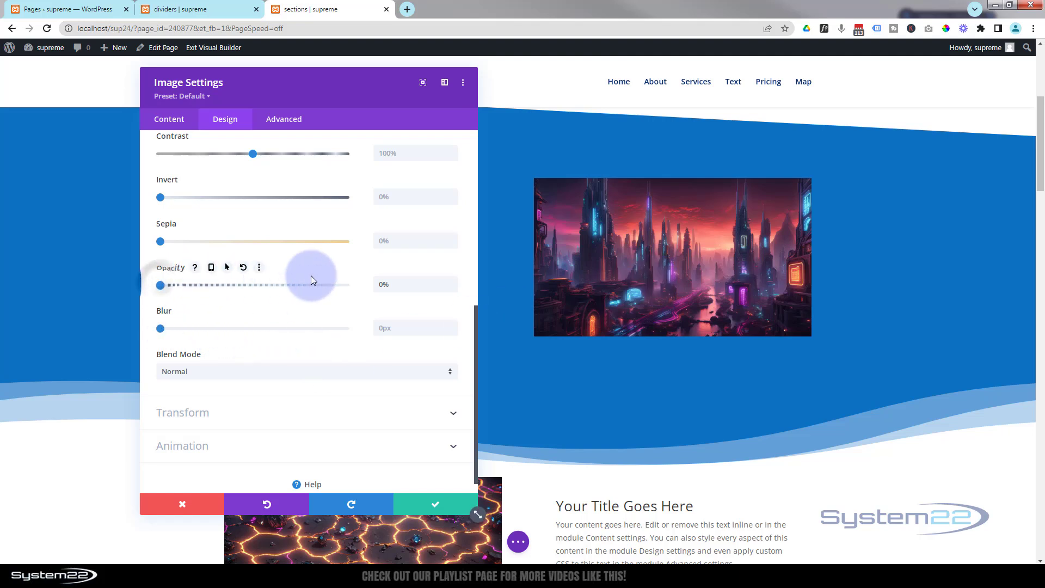
pyautogui.moveTo(310, 276); pyautogui.dragTo(362, 289)
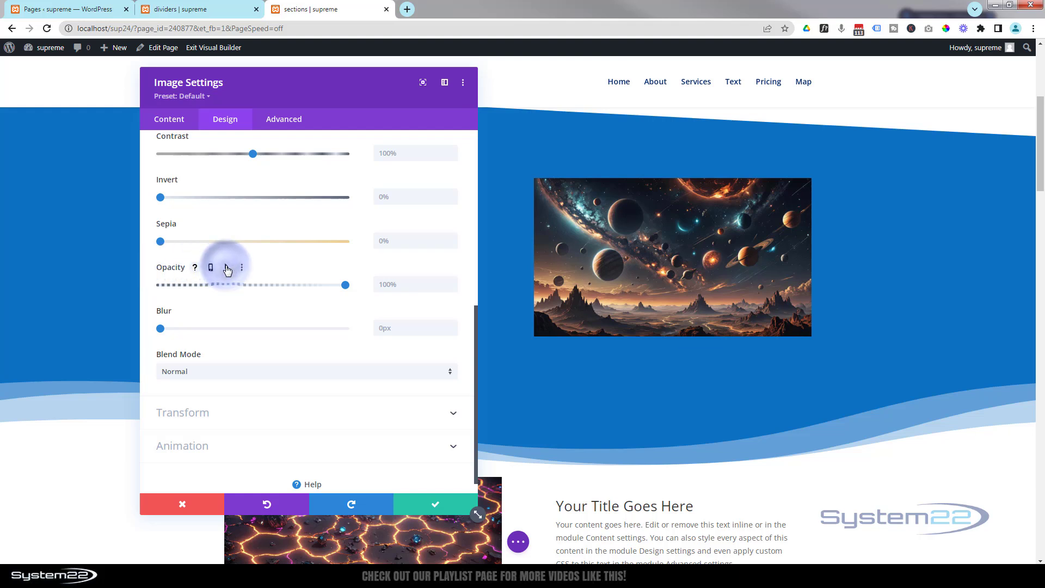
# Enable hover options for the planets image's opacity and set the hover opacity to 0%.
pyautogui.click(227, 268)
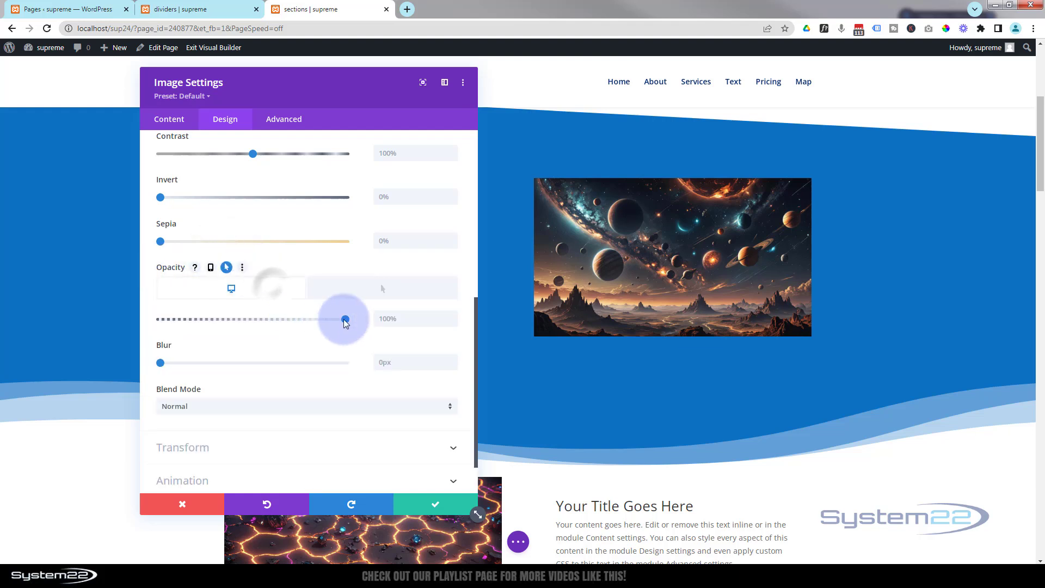
pyautogui.click(384, 293)
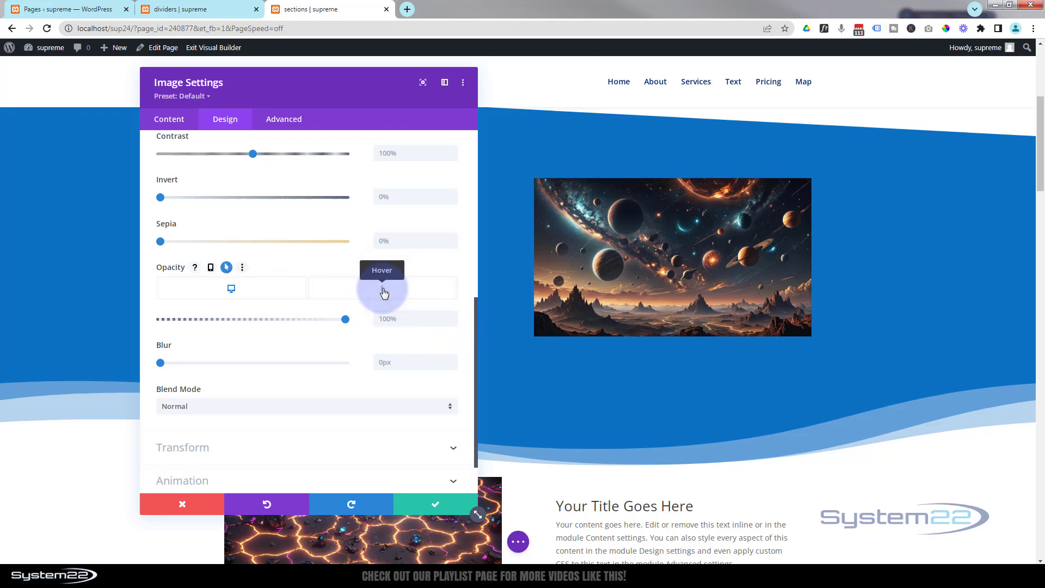
pyautogui.click(344, 319)
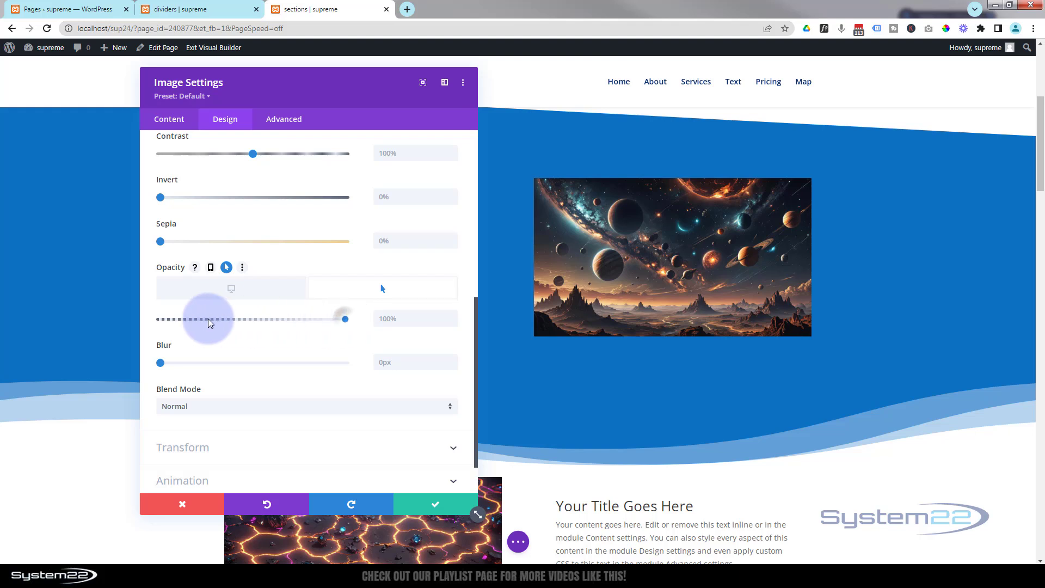
pyautogui.click(152, 324)
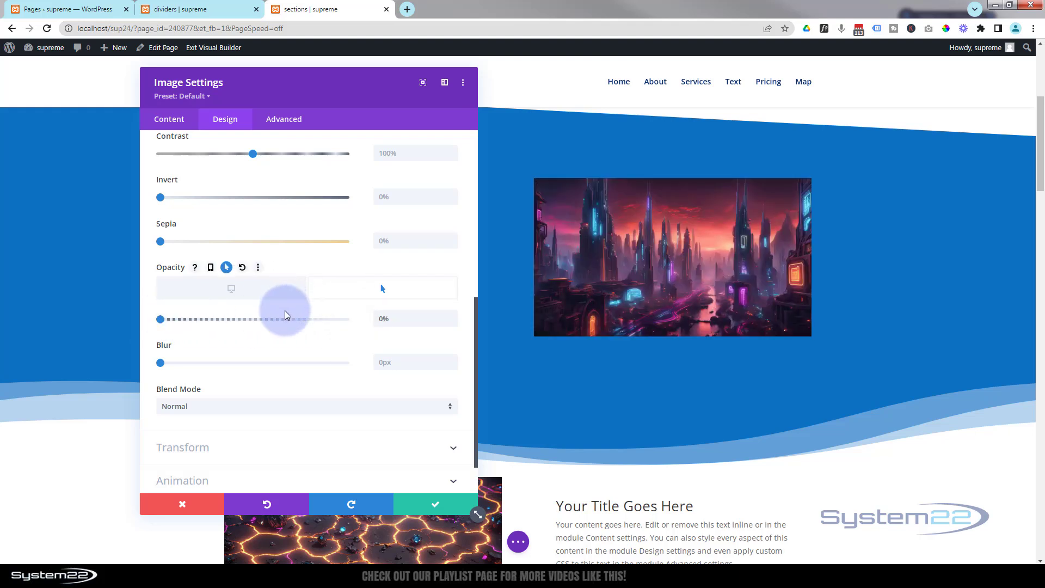
# Set the planets image's transition duration to 1000ms and its speed curve to Ease-In-Out, and save the module settings.
pyautogui.click(289, 122)
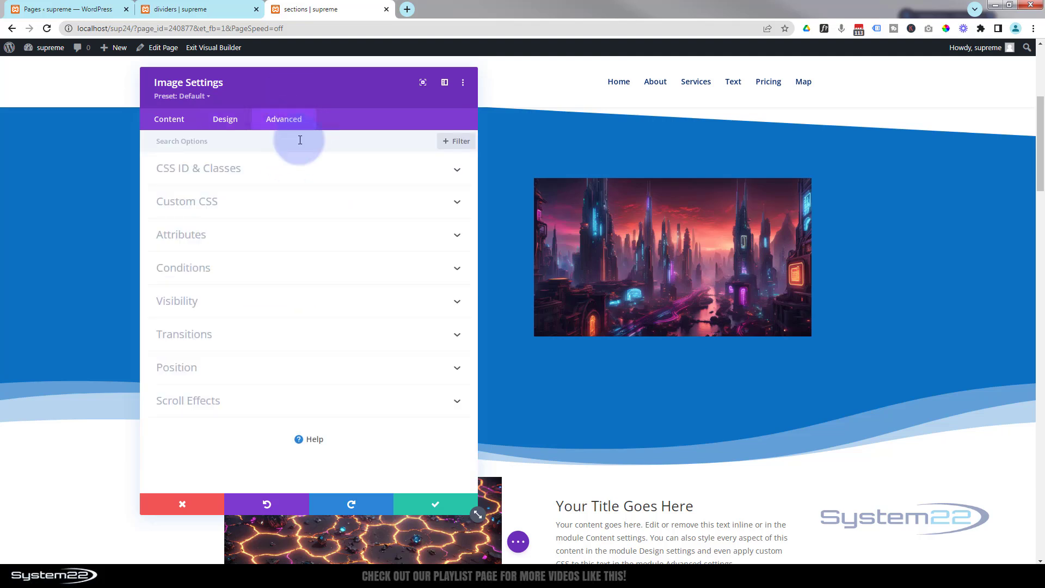
pyautogui.click(304, 333)
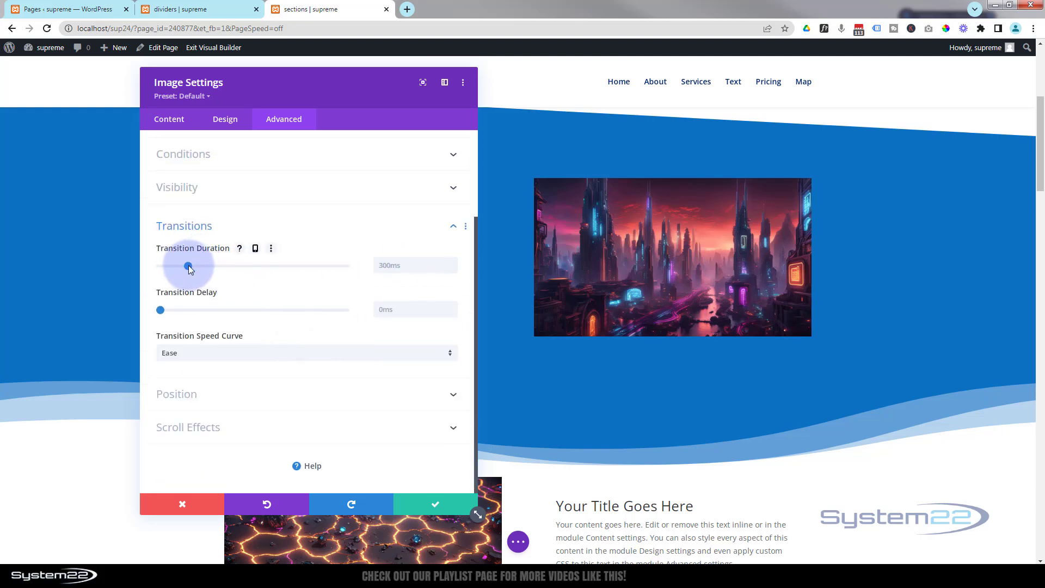
pyautogui.moveTo(189, 266); pyautogui.dragTo(253, 268)
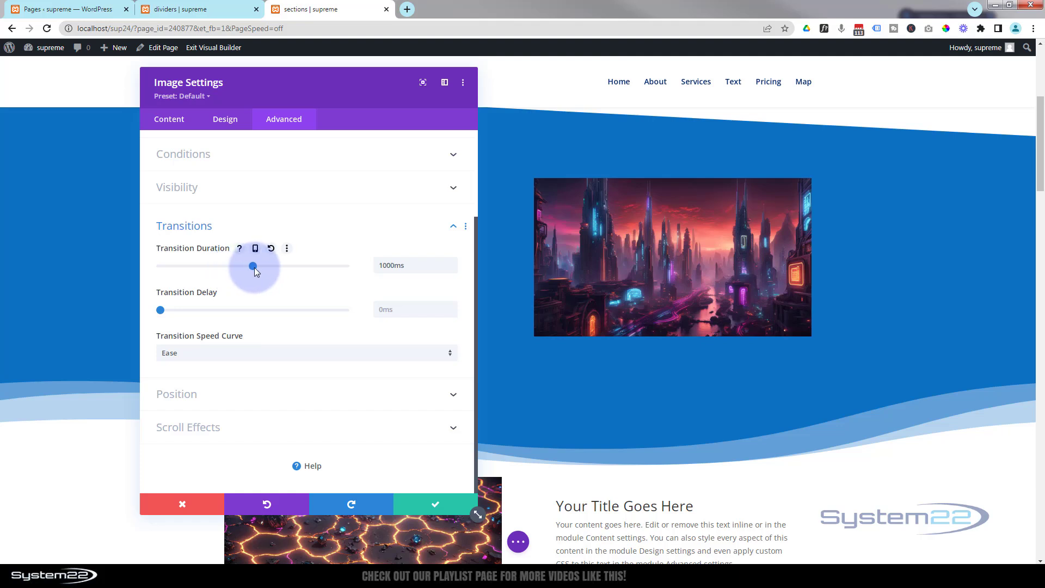
pyautogui.click(246, 354)
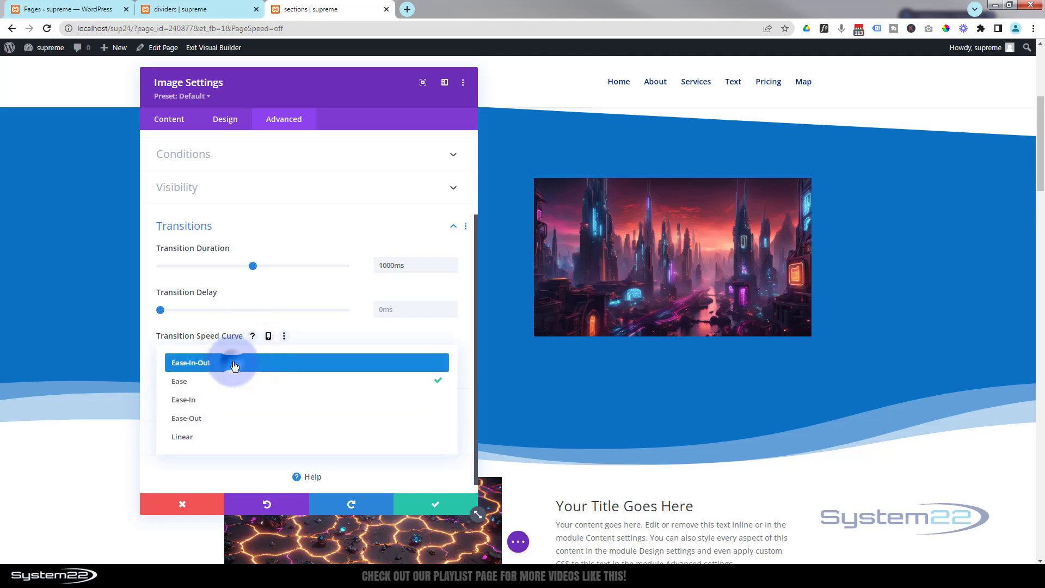
pyautogui.click(234, 363)
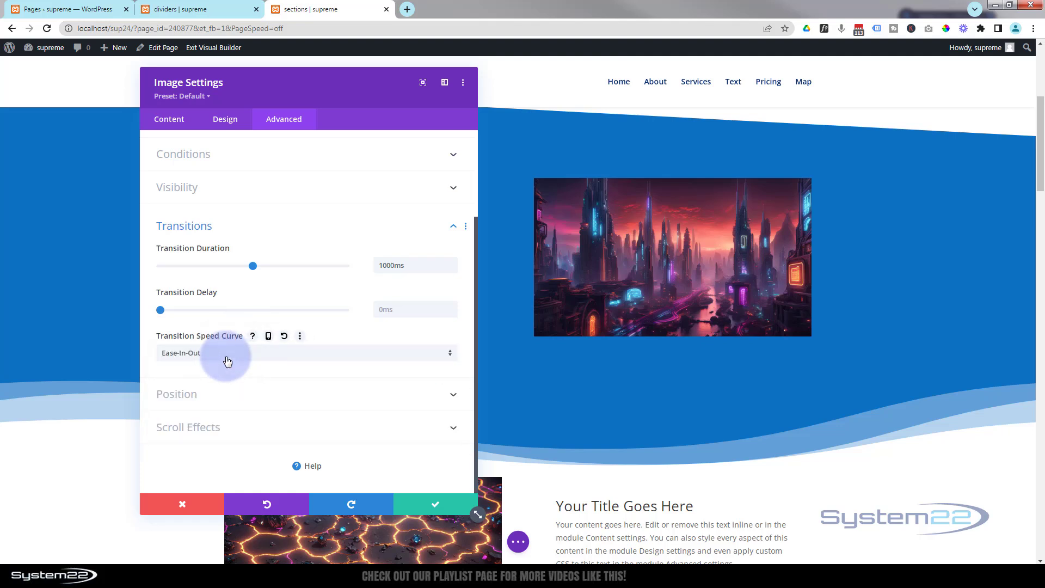
pyautogui.click(426, 504)
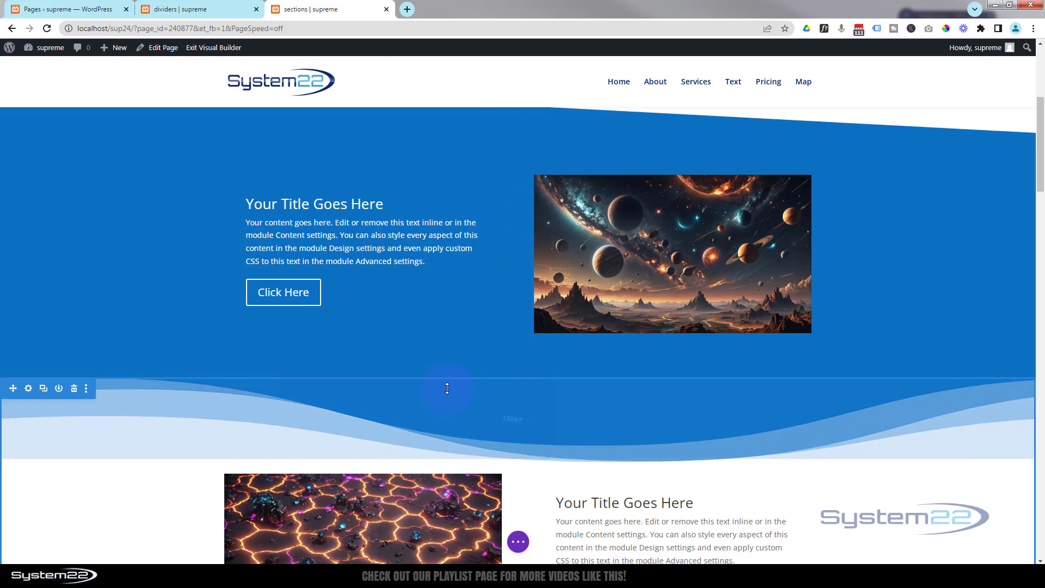
# Check the hover effect of the cyborg man image on the dividers page.
pyautogui.scroll(-3, 443, 391)
pyautogui.click(211, 10)
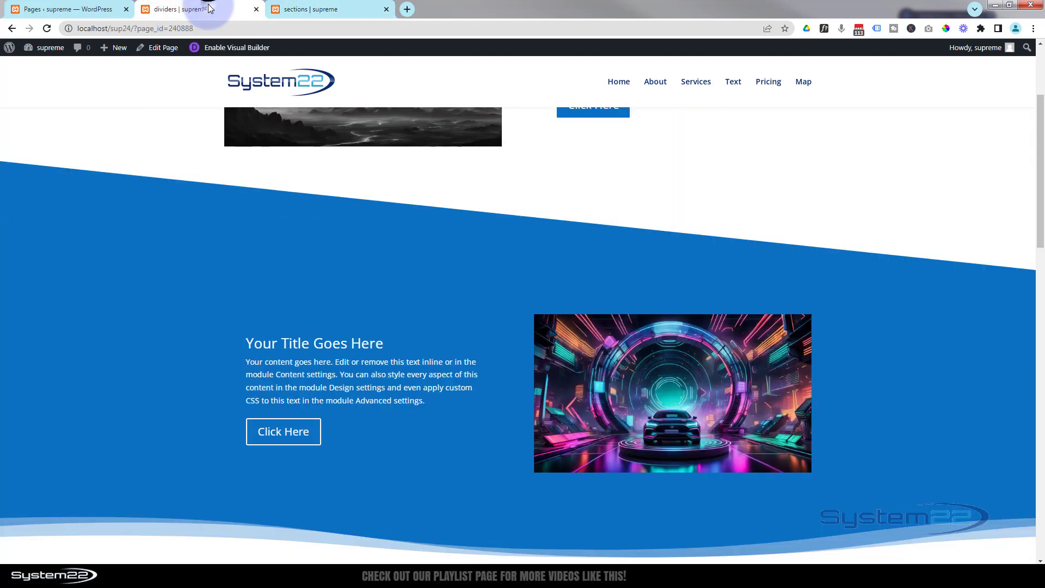
pyautogui.scroll(-1, 182, 257)
pyautogui.scroll(-7, 182, 253)
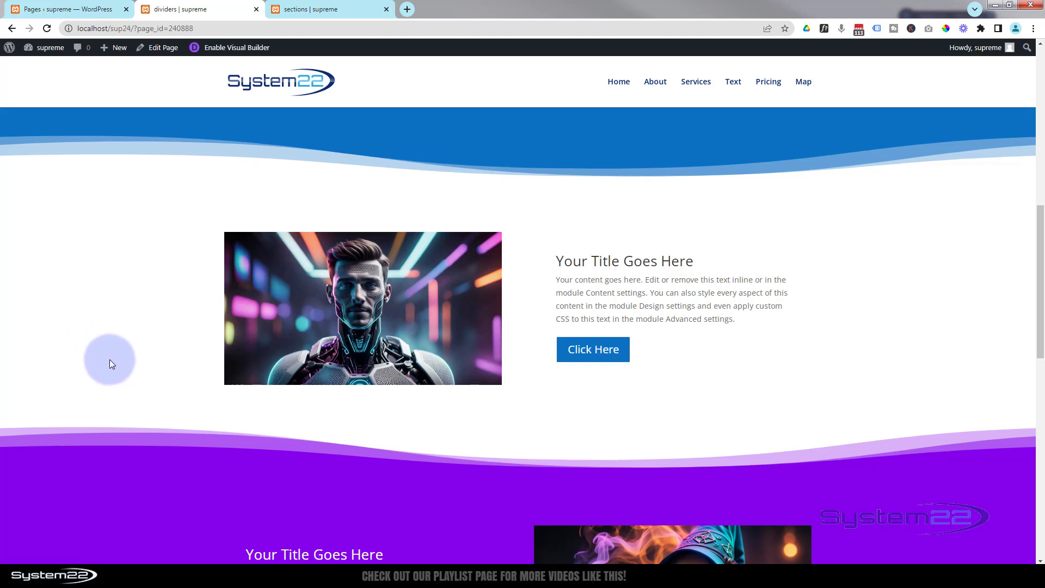
pyautogui.moveTo(288, 344)
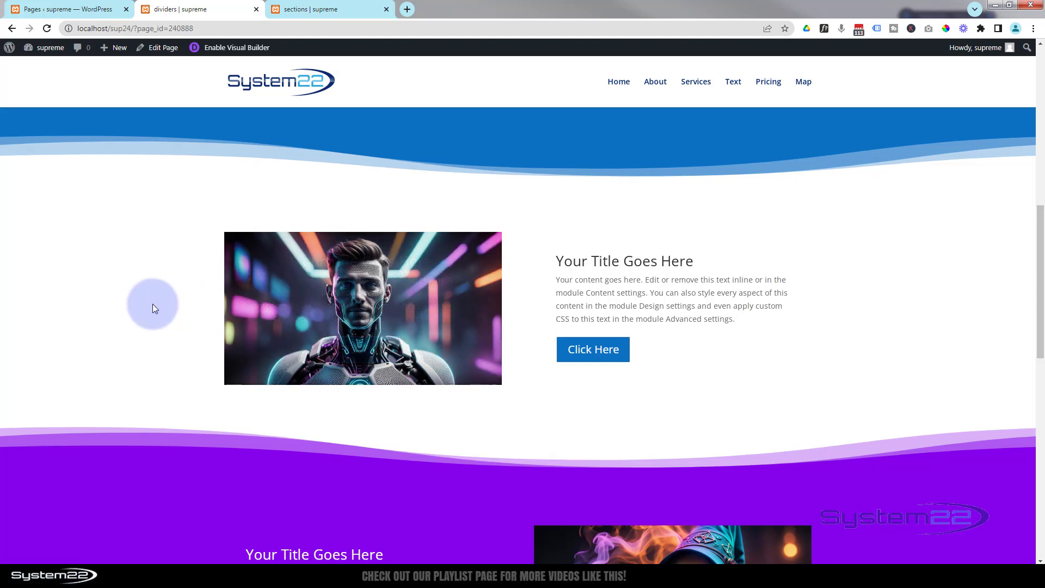
# Return to the sections page and delete the glowing cracked-ground image from the white section.
pyautogui.click(343, 10)
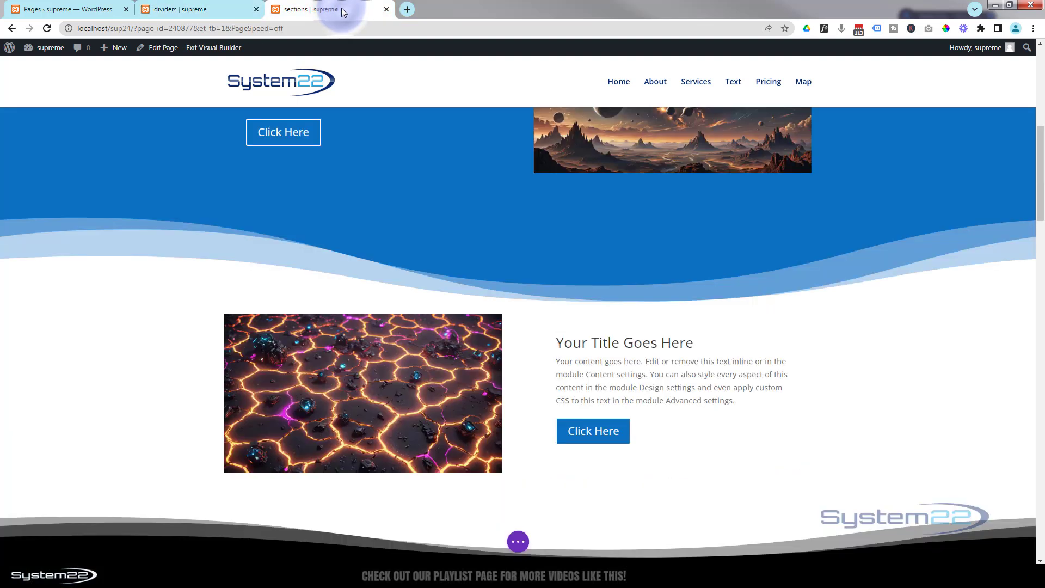
pyautogui.scroll(-2, 603, 252)
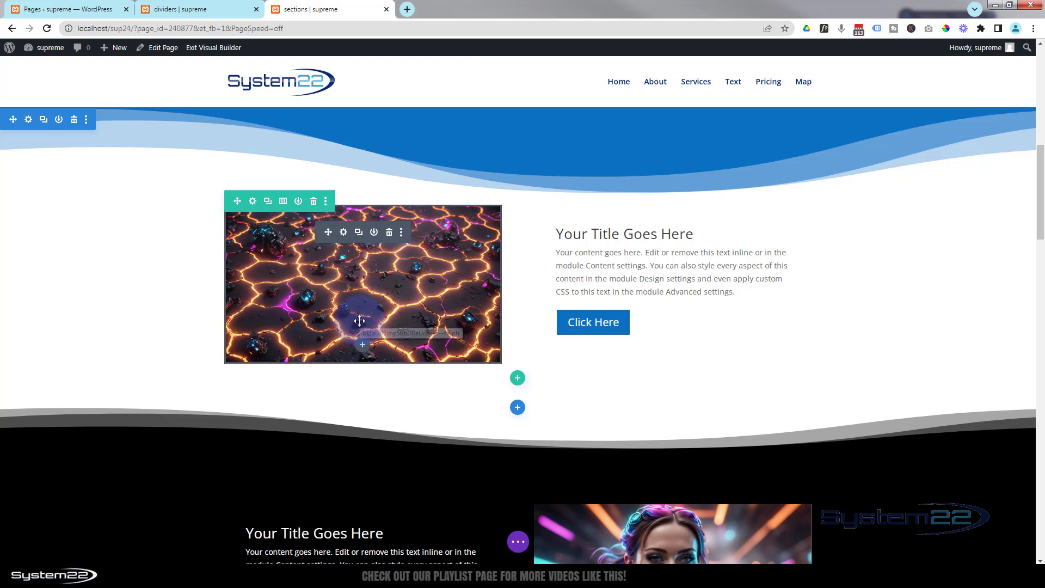
pyautogui.click(390, 234)
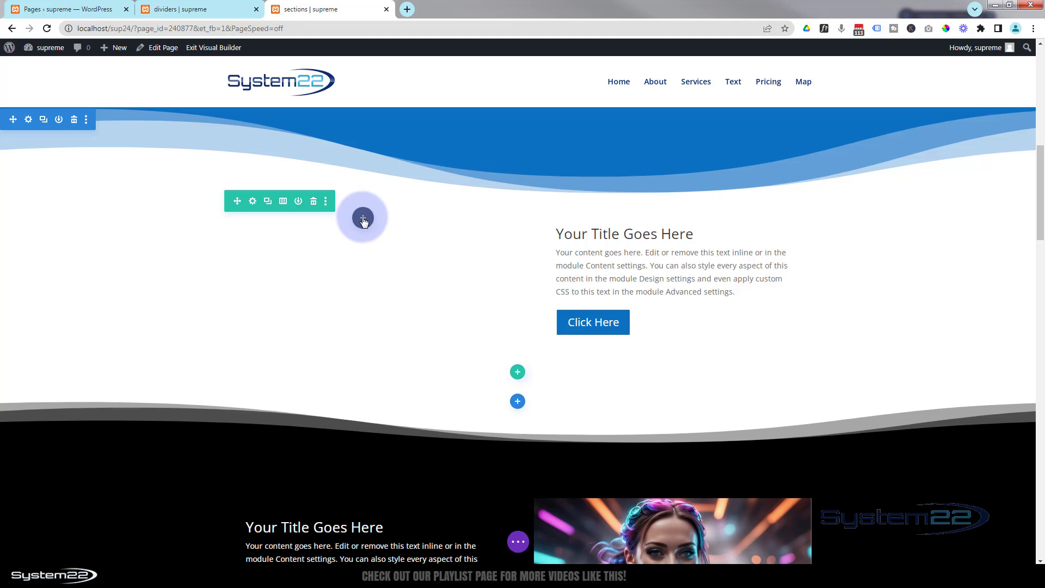
# Insert a Call To Action module in the emptied first column, and move its settings window clear of the module.
pyautogui.click(363, 218)
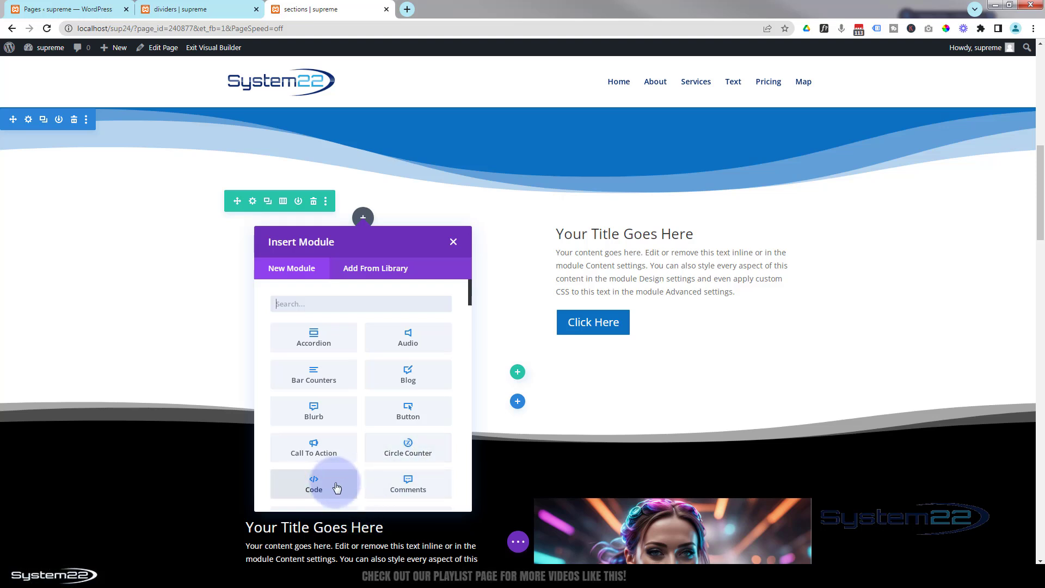
pyautogui.click(330, 452)
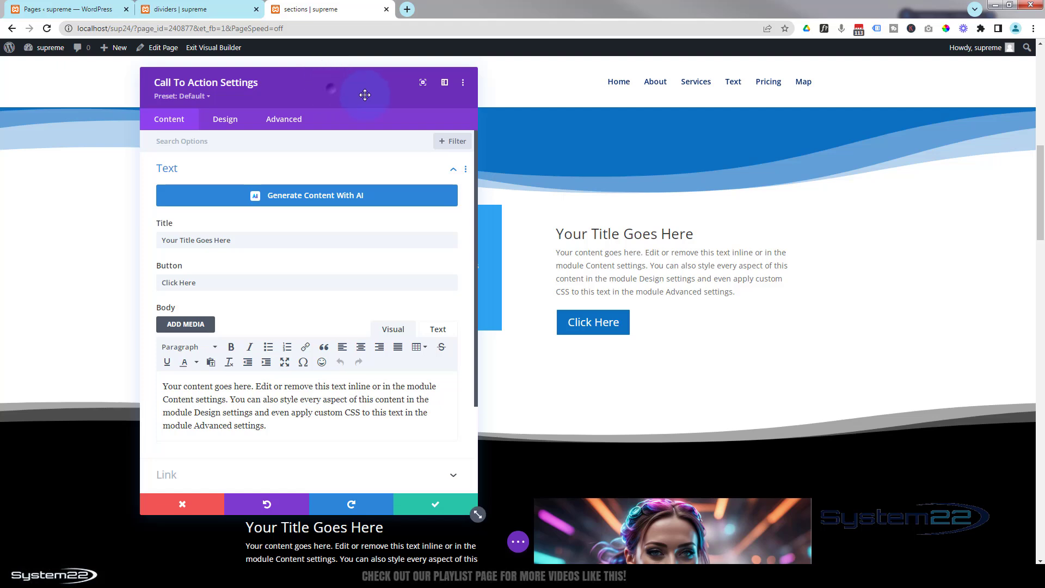
pyautogui.moveTo(366, 93); pyautogui.dragTo(730, 100)
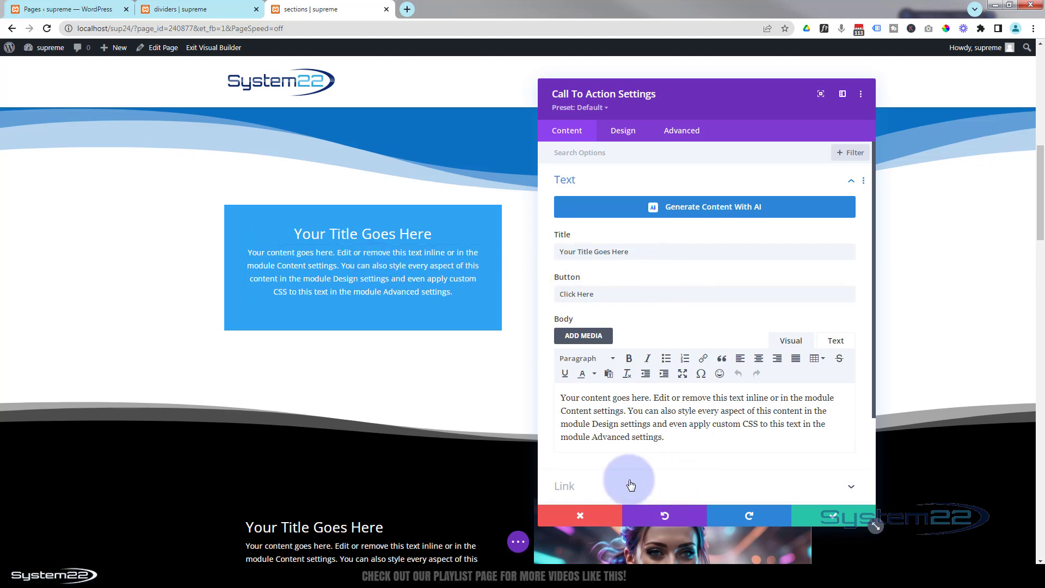
# Keep the Call To Action's default title, button and body text, set its Button Link URL to #, and save the module.
pyautogui.moveTo(629, 252); pyautogui.dragTo(545, 252)
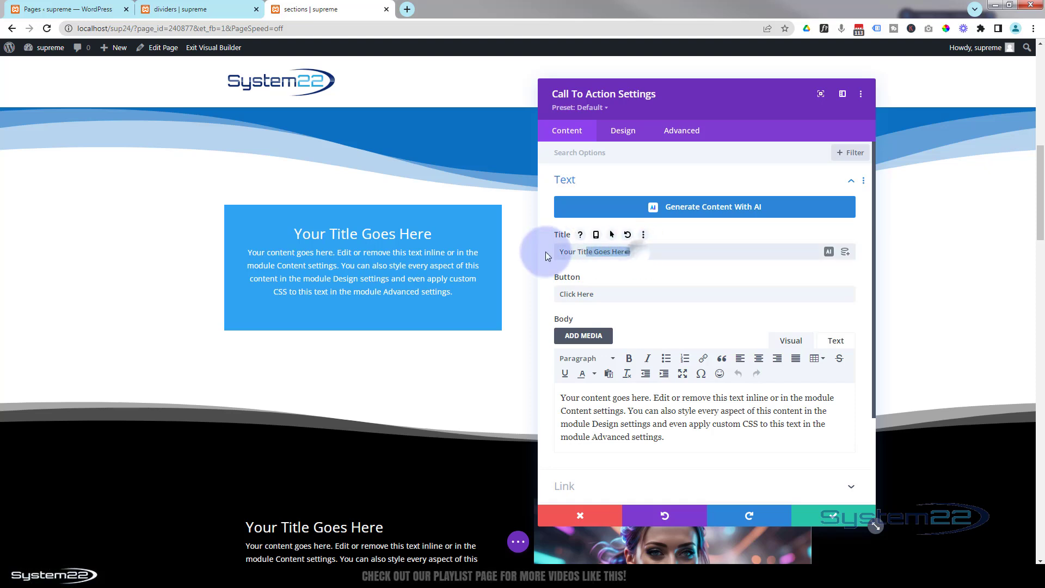
pyautogui.moveTo(605, 294); pyautogui.dragTo(538, 295)
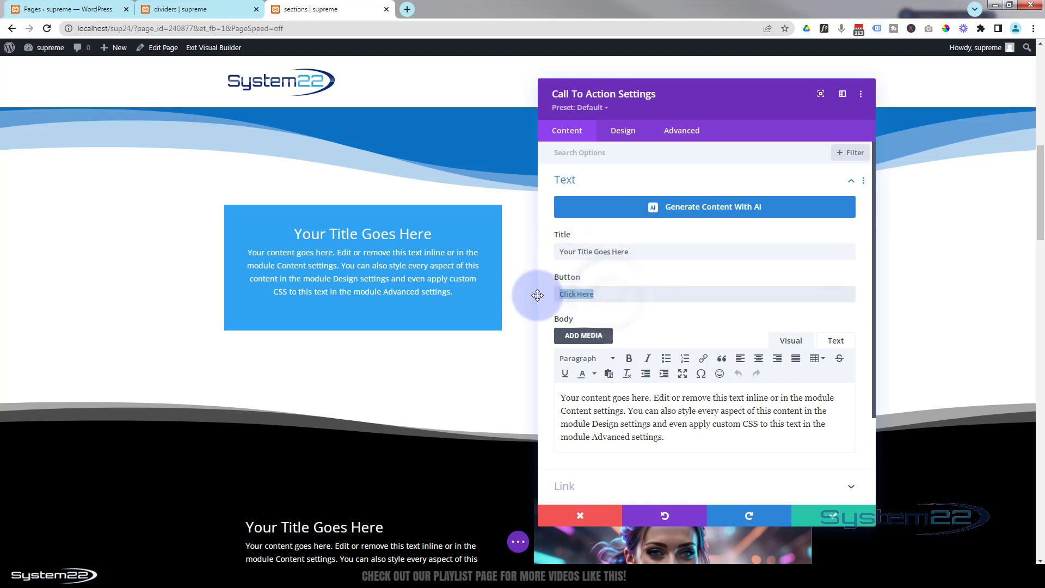
pyautogui.moveTo(665, 437); pyautogui.dragTo(542, 399)
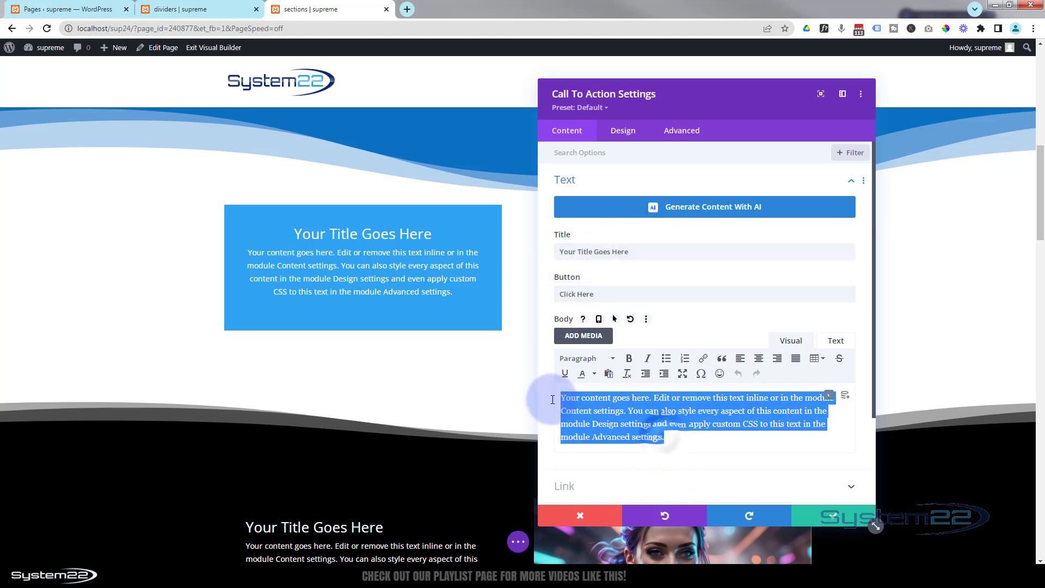
pyautogui.scroll(-2, 664, 372)
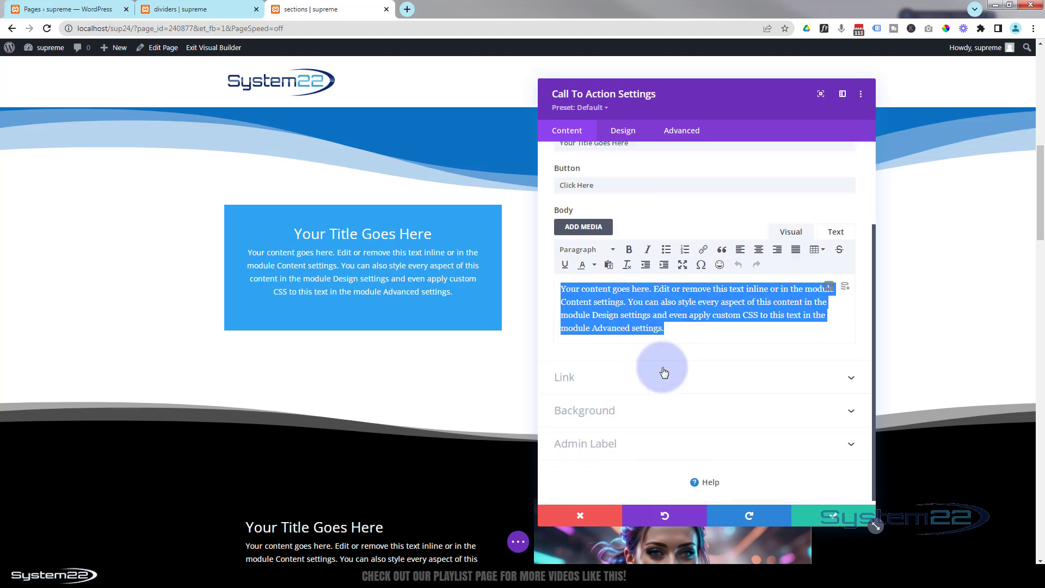
pyautogui.click(625, 379)
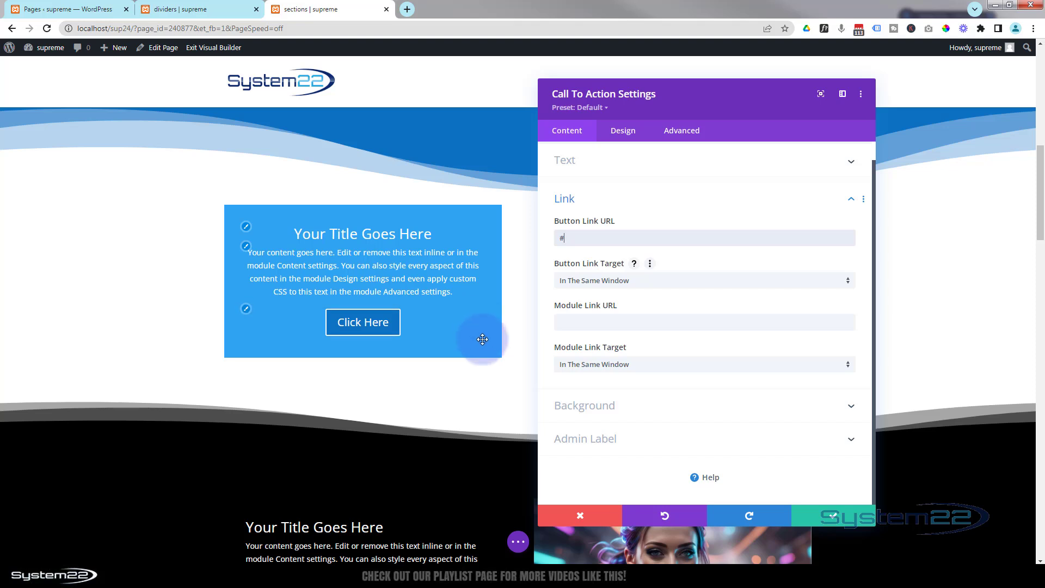
pyautogui.click(833, 518)
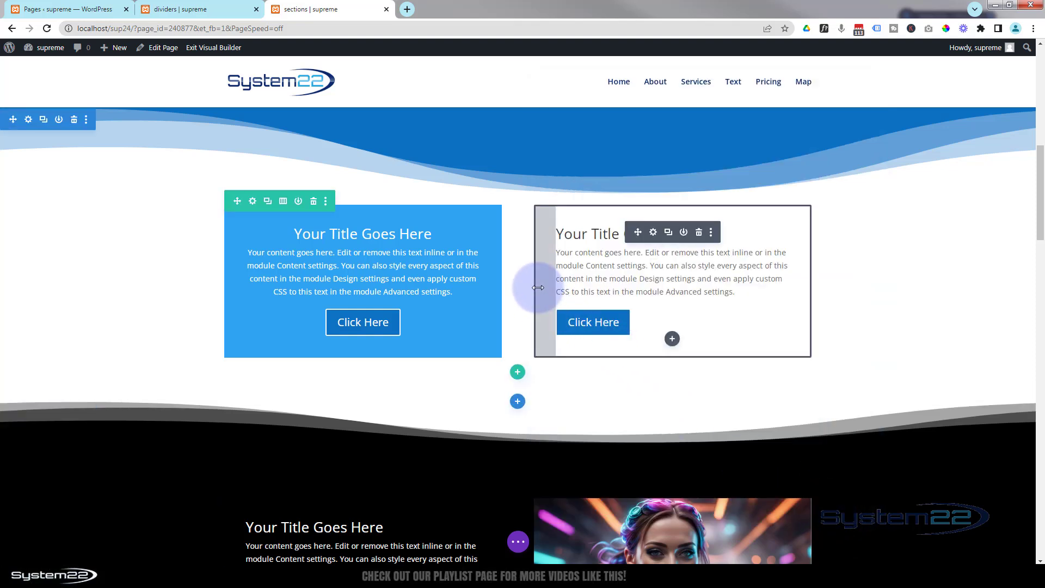
# Set the cyborg man picture b2.jpg as the background image of the row's first column and save the column and row settings.
pyautogui.click(253, 202)
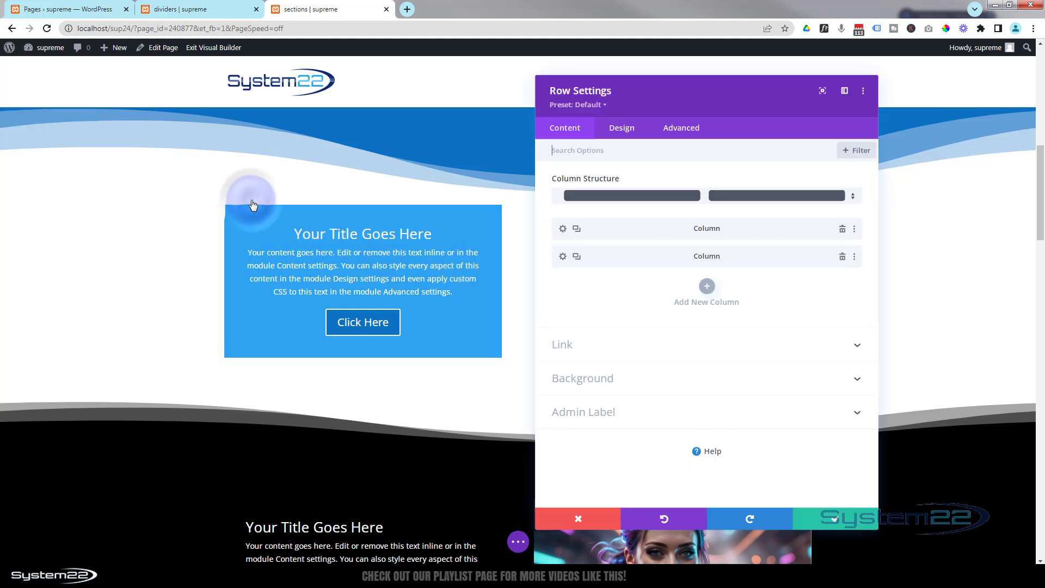
pyautogui.click(565, 229)
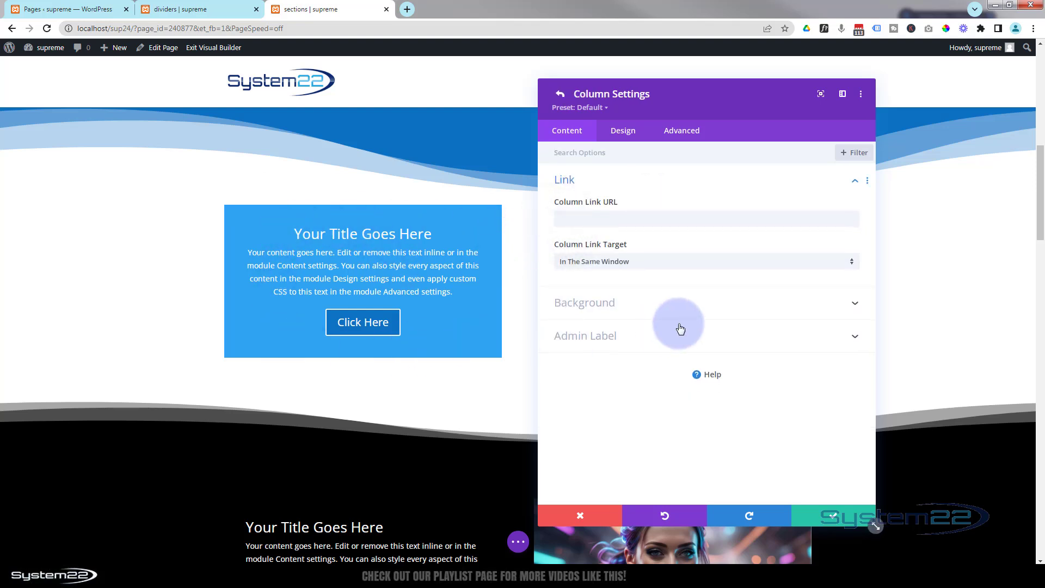
pyautogui.click(628, 311)
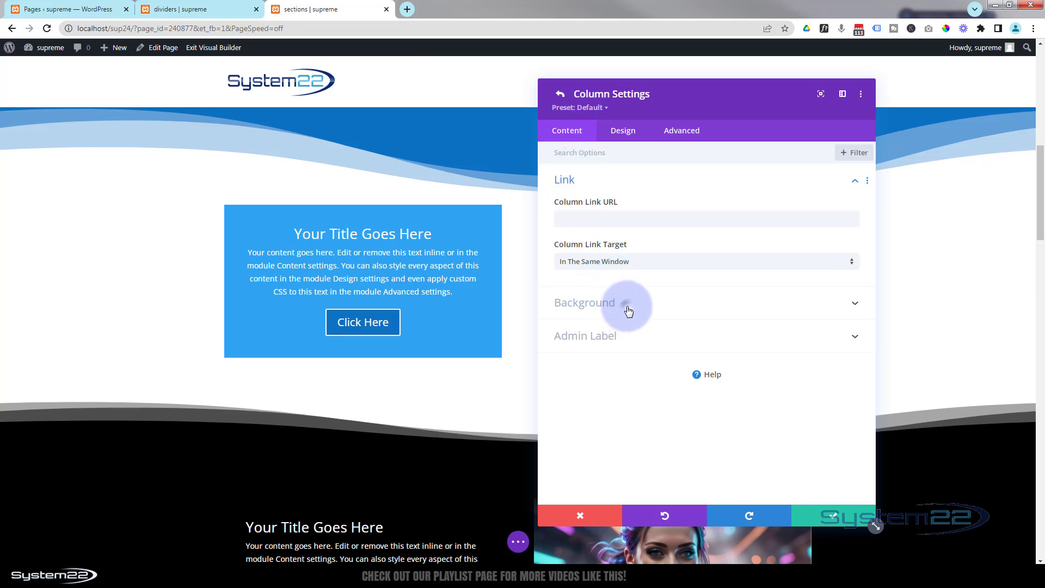
pyautogui.click(687, 235)
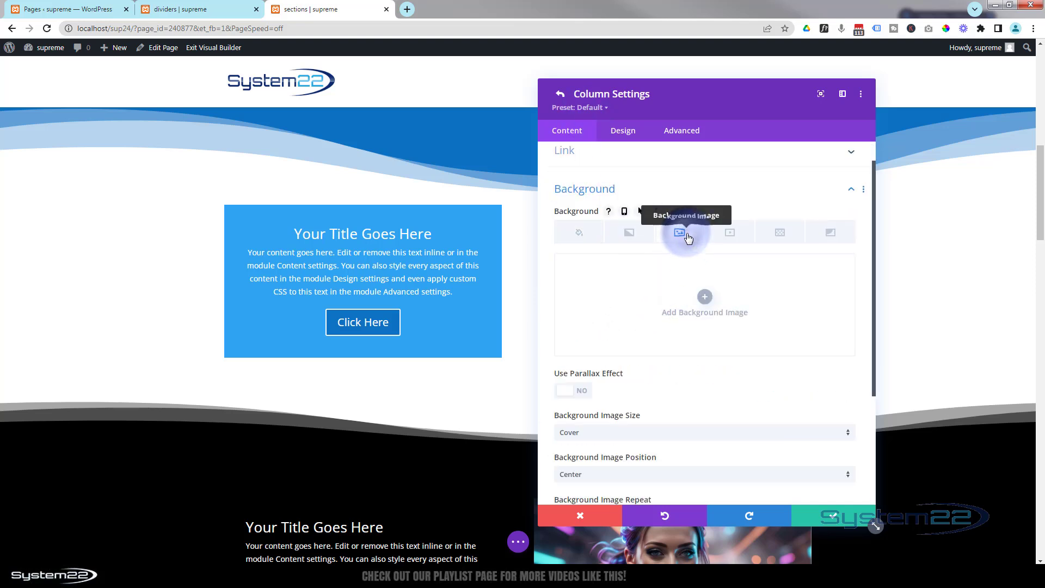
pyautogui.click(704, 297)
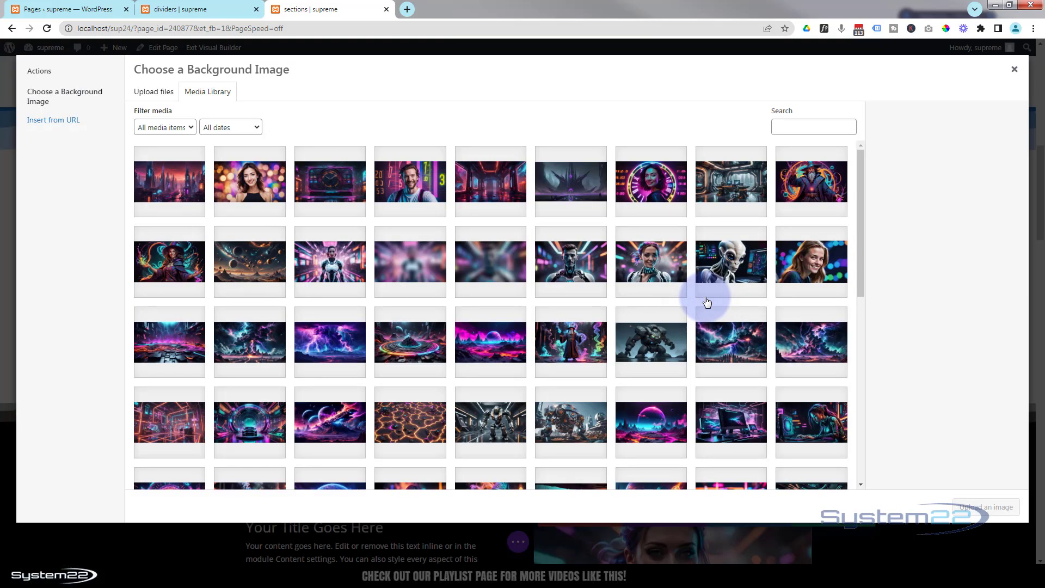
pyautogui.click(571, 260)
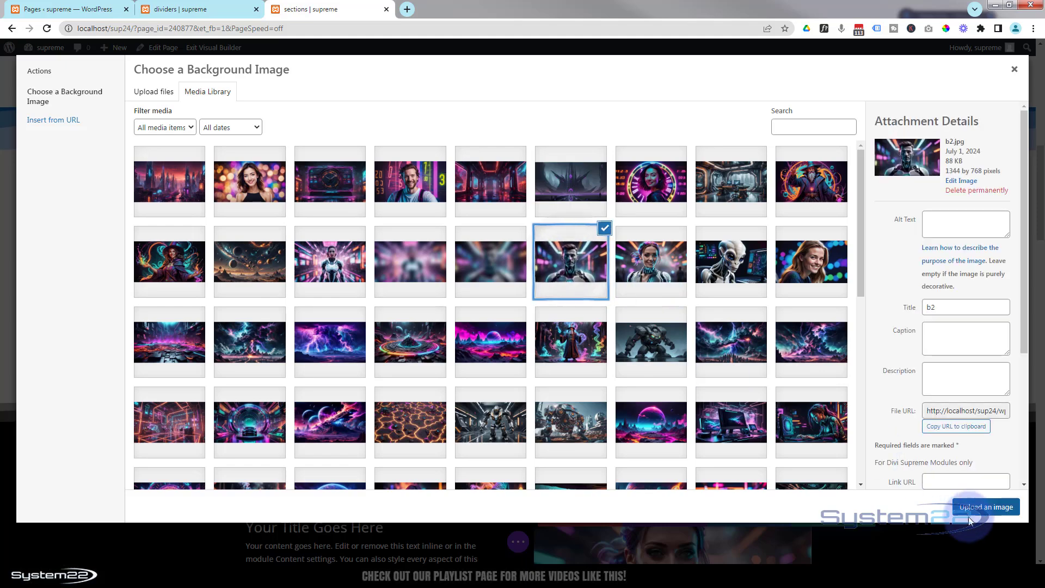
pyautogui.click(978, 507)
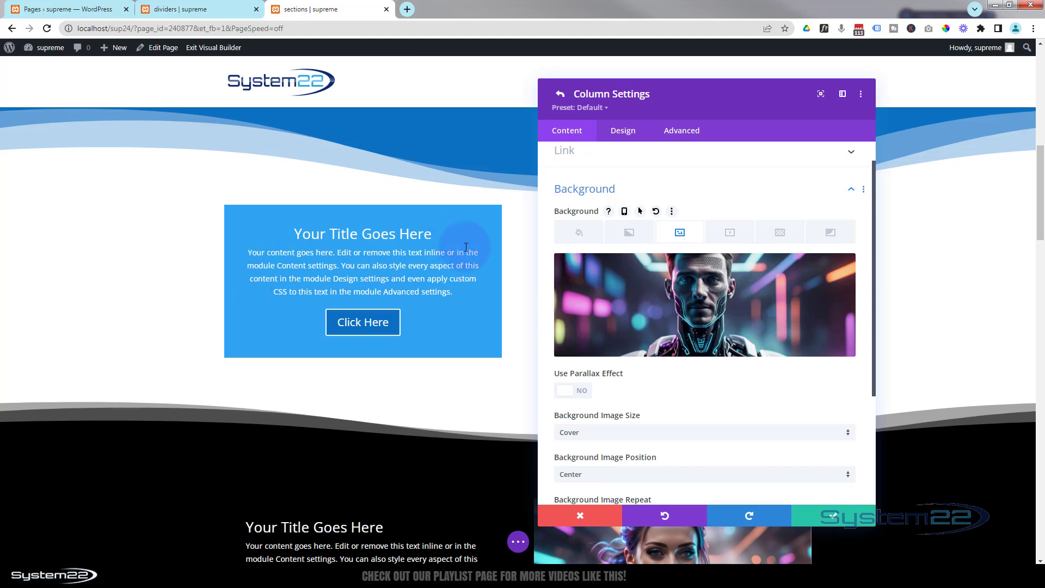
pyautogui.moveTo(592, 294)
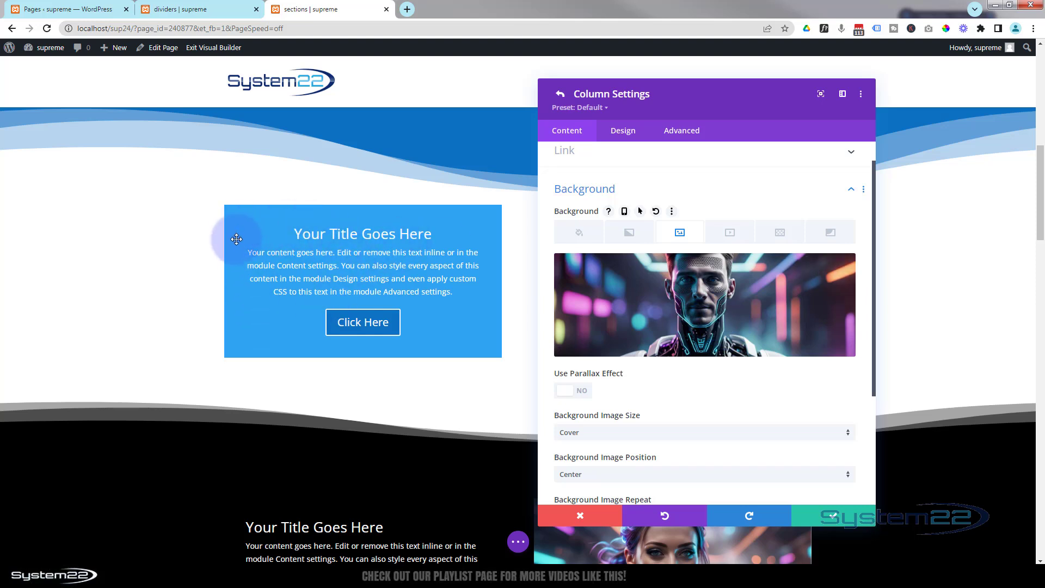
pyautogui.scroll(-2, 698, 244)
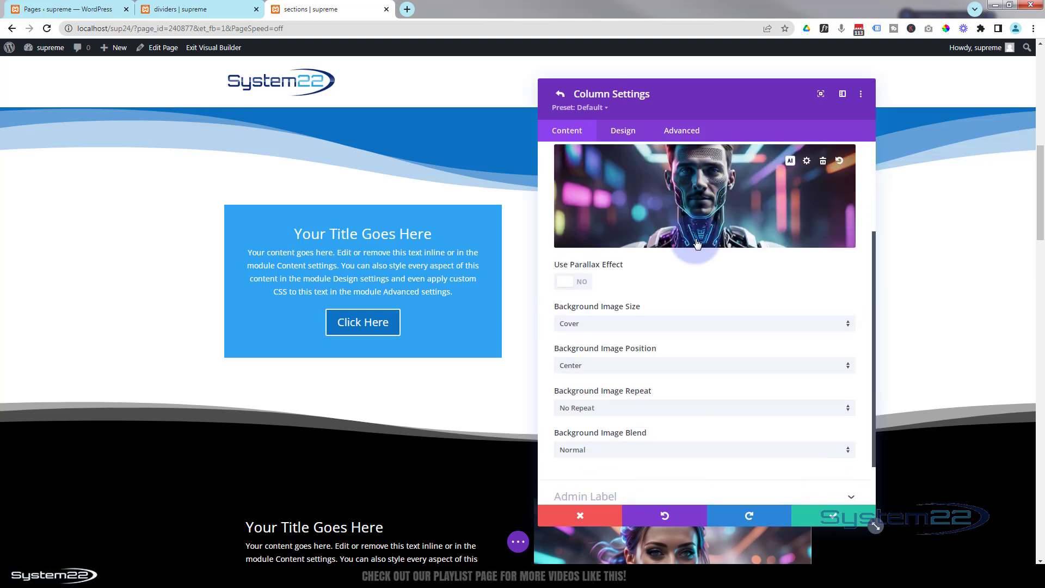
pyautogui.click(847, 518)
pyautogui.click(847, 517)
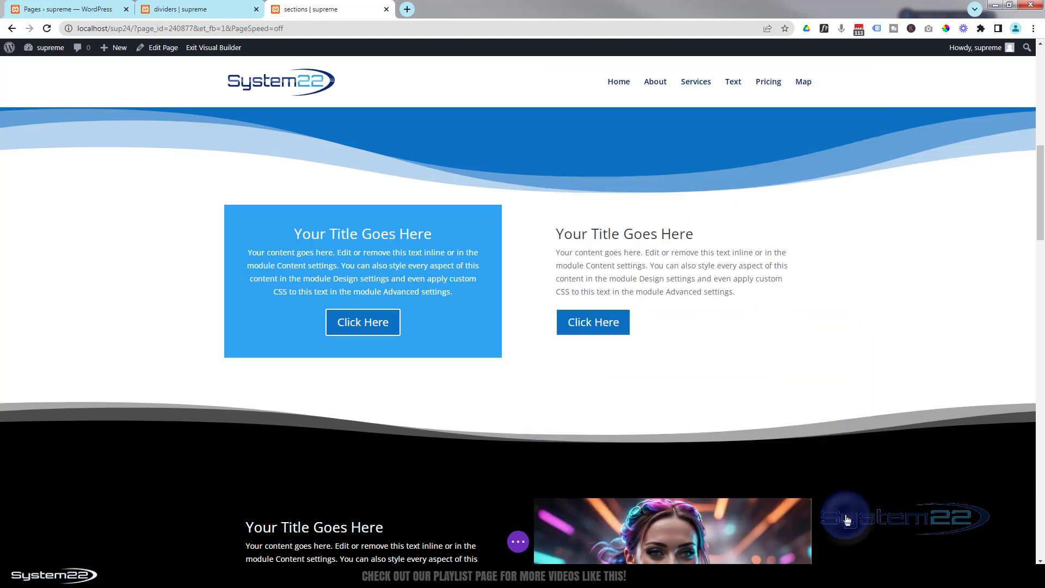
# Give the first column's Call To Action module a semi-transparent black background colour of rgba(0,0,0,0.59).
pyautogui.moveTo(353, 231)
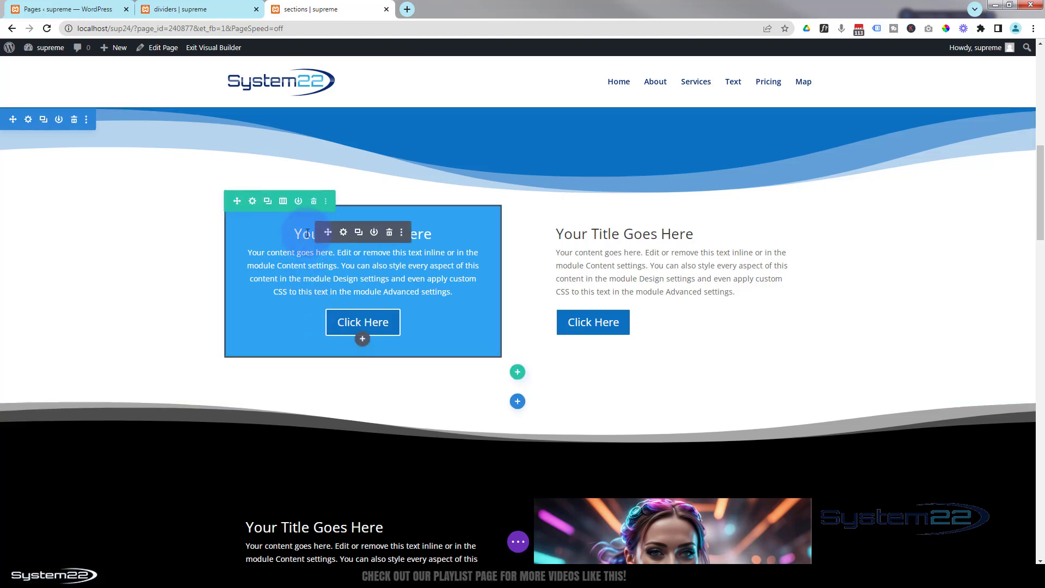
pyautogui.click(344, 233)
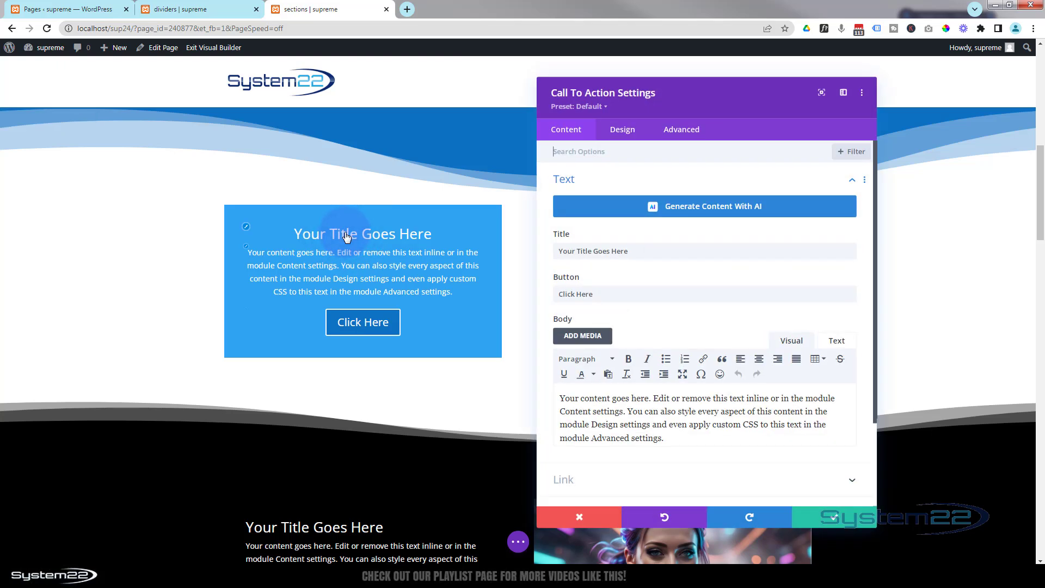
pyautogui.scroll(-2, 658, 249)
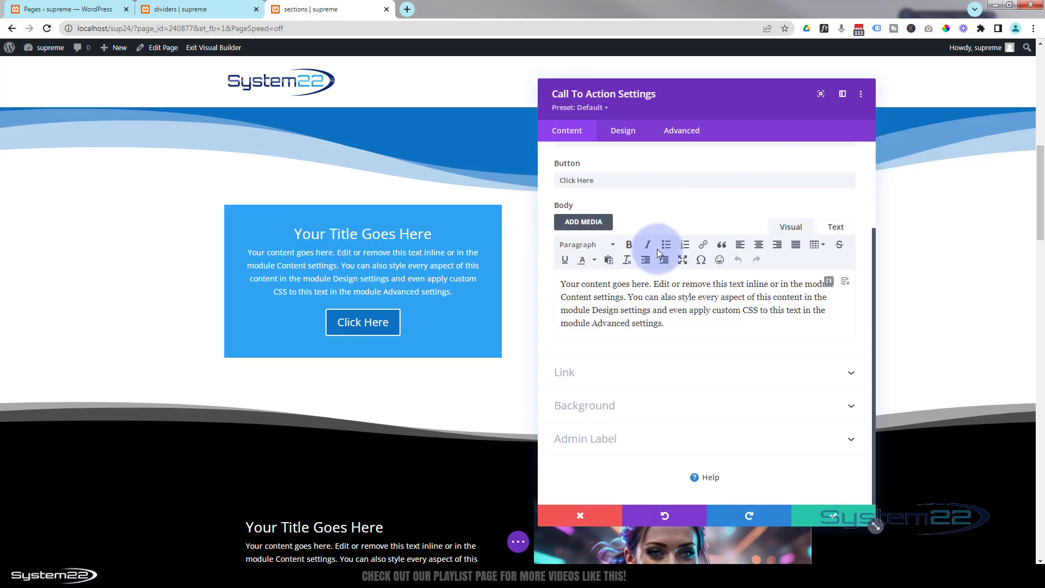
pyautogui.click(647, 411)
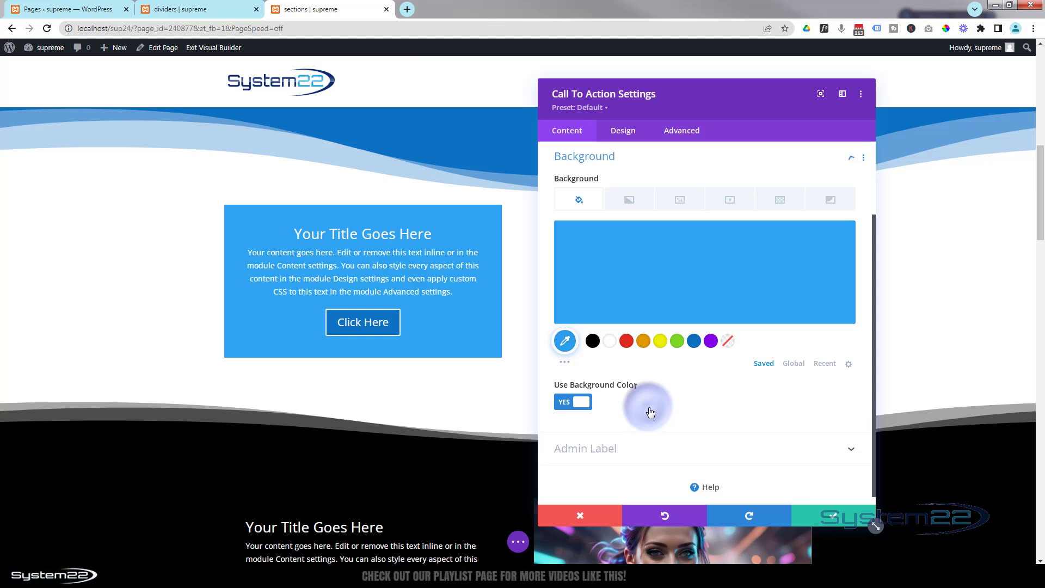
pyautogui.click(592, 347)
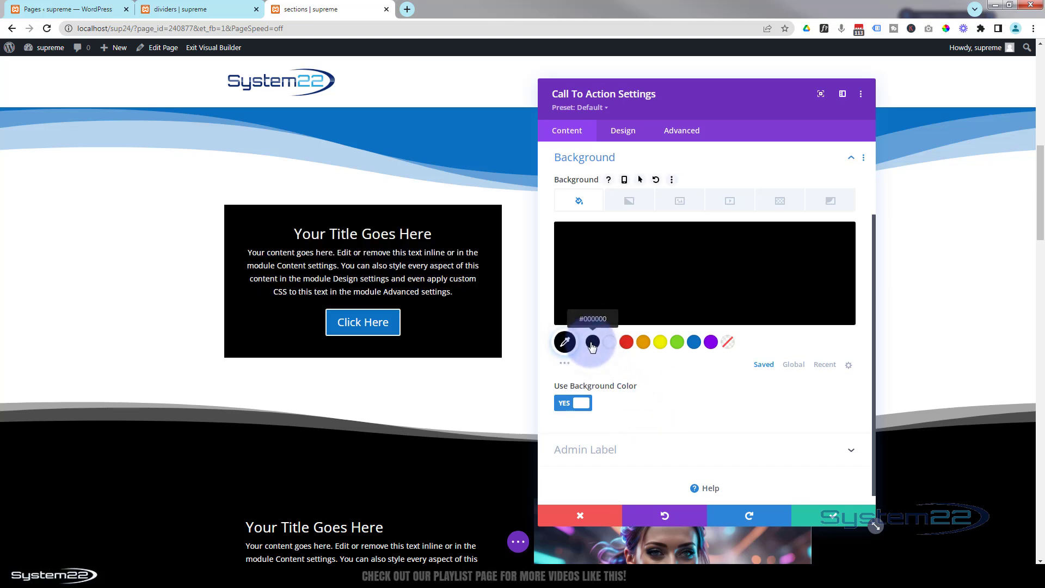
pyautogui.click(701, 277)
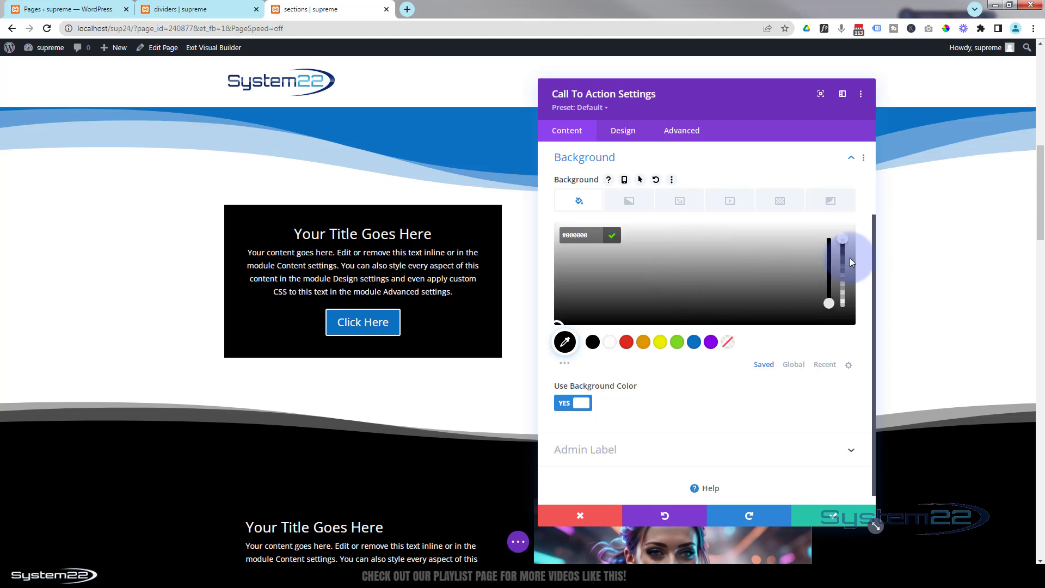
pyautogui.click(842, 239)
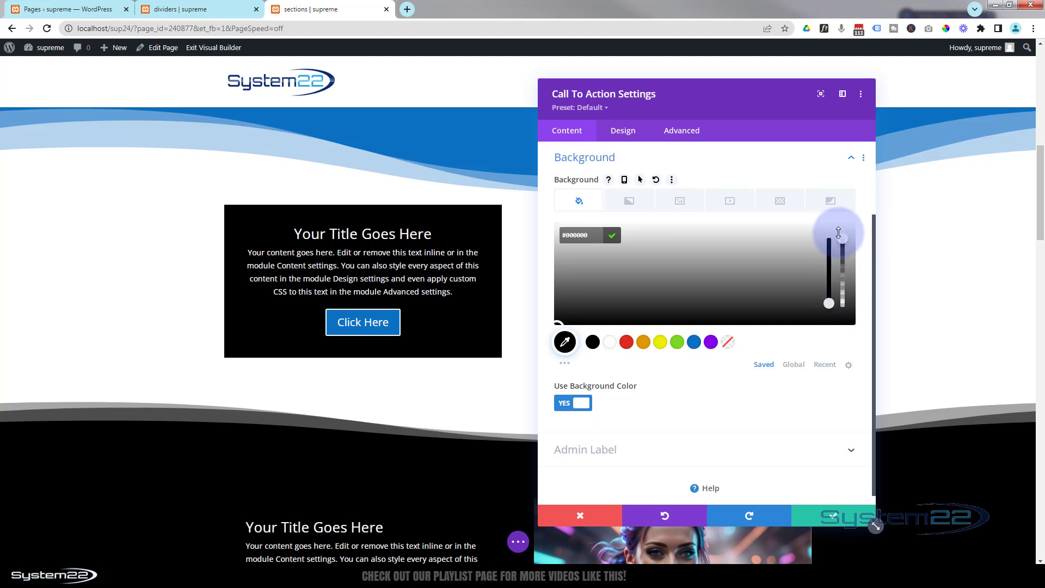
pyautogui.moveTo(844, 271); pyautogui.dragTo(844, 277)
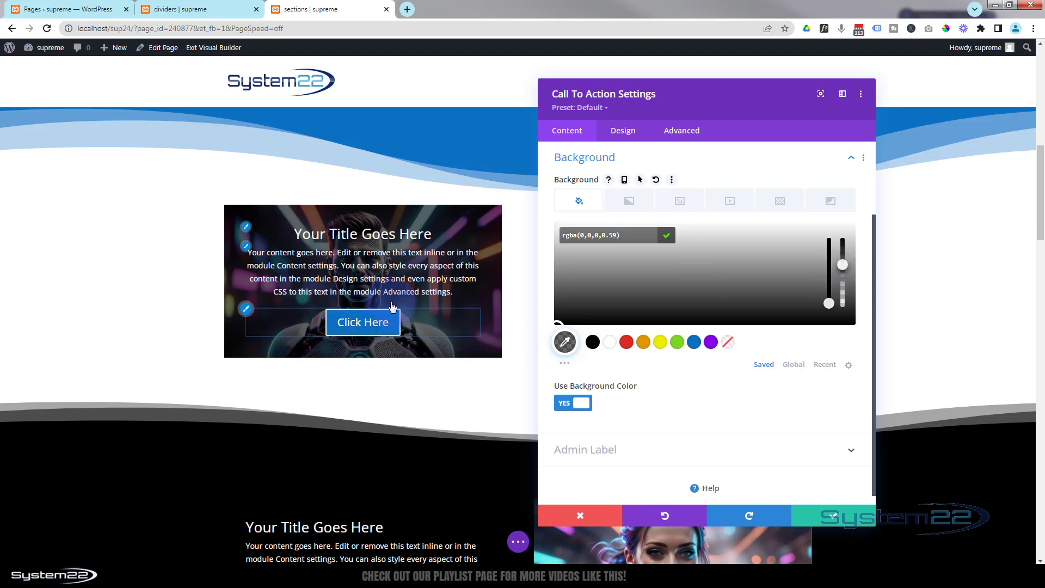
# Lower the Call To Action module's Opacity filter to 0% for its normal state.
pyautogui.click(619, 137)
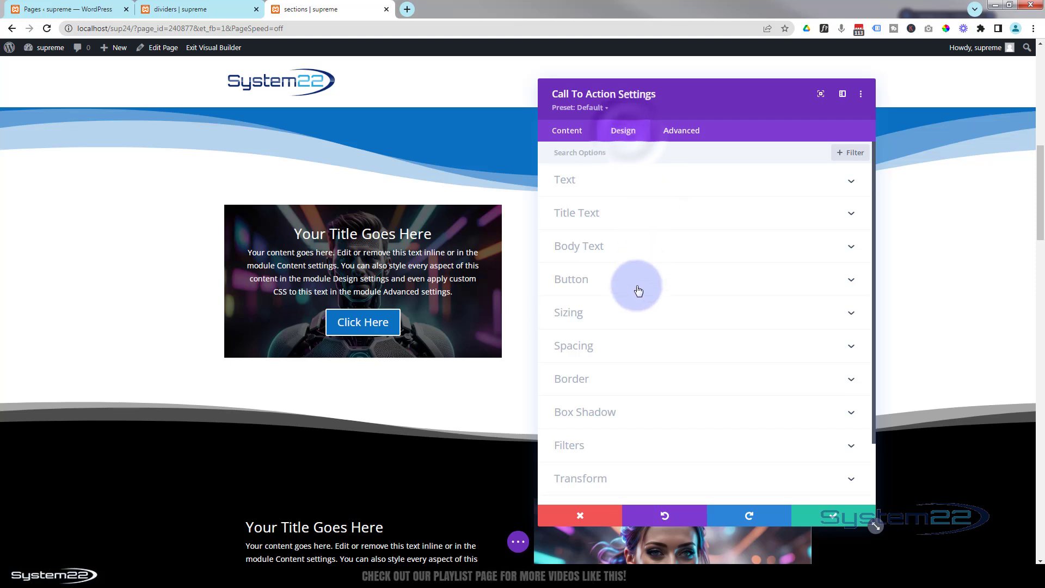
pyautogui.click(638, 285)
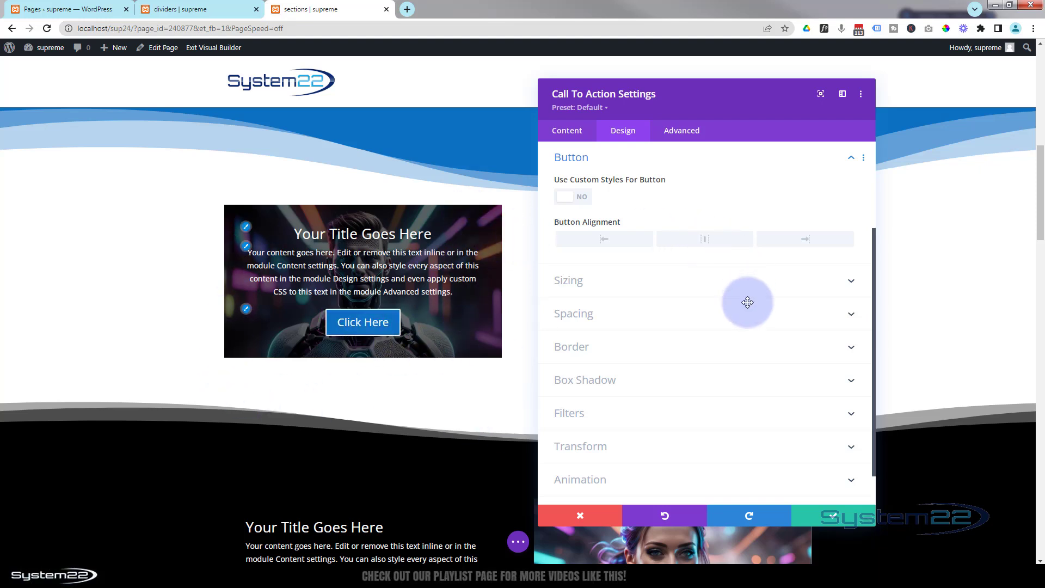
pyautogui.click(625, 155)
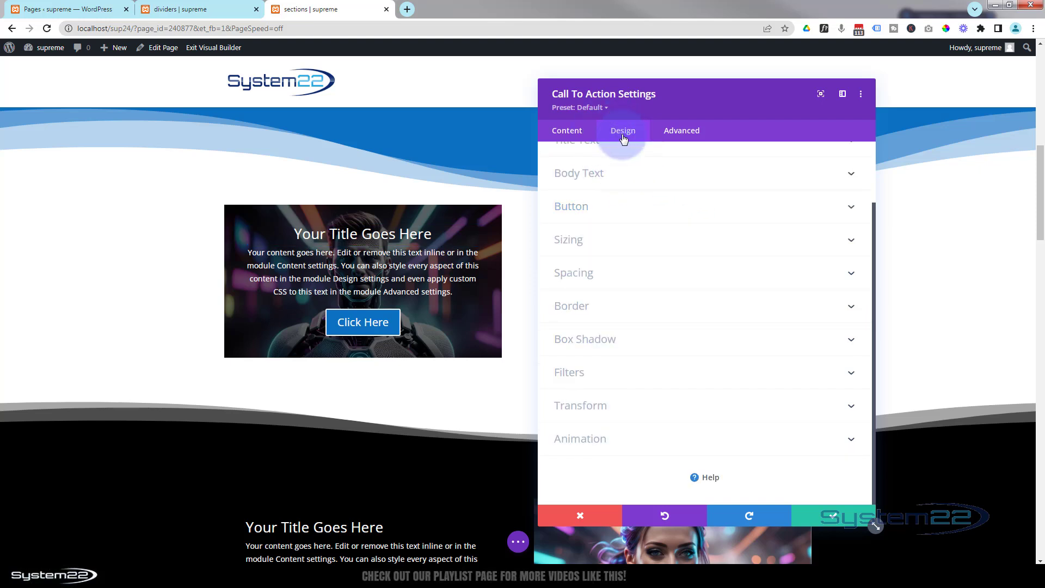
pyautogui.click(653, 384)
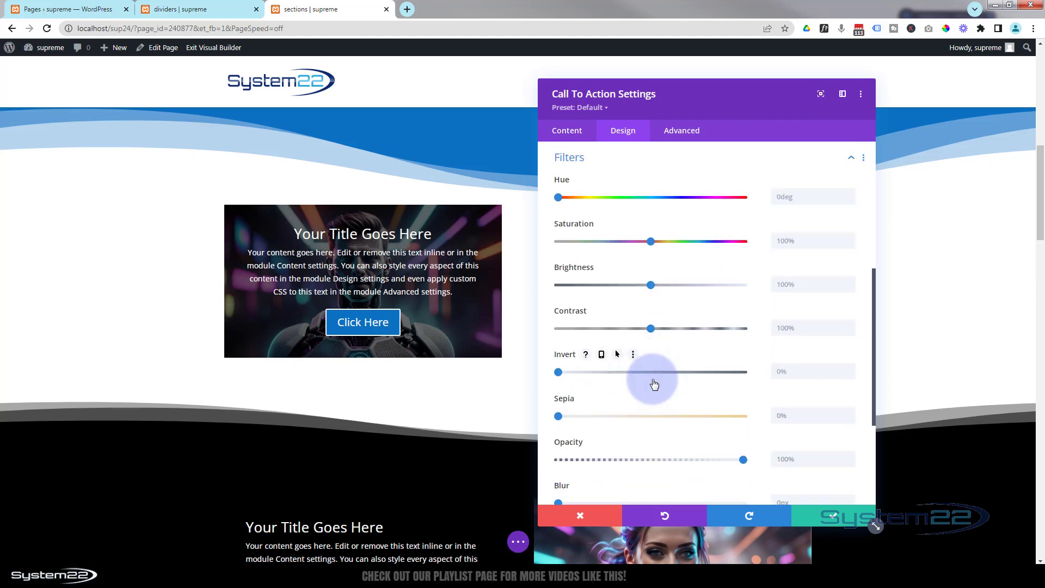
pyautogui.scroll(-3, 654, 384)
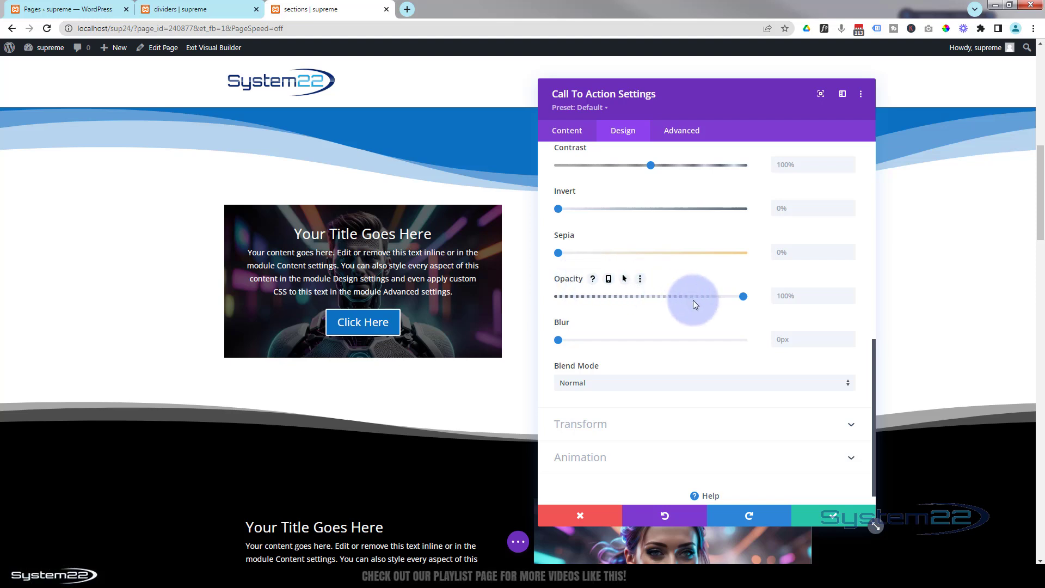
pyautogui.moveTo(744, 296); pyautogui.dragTo(741, 295)
pyautogui.moveTo(599, 291); pyautogui.dragTo(509, 300)
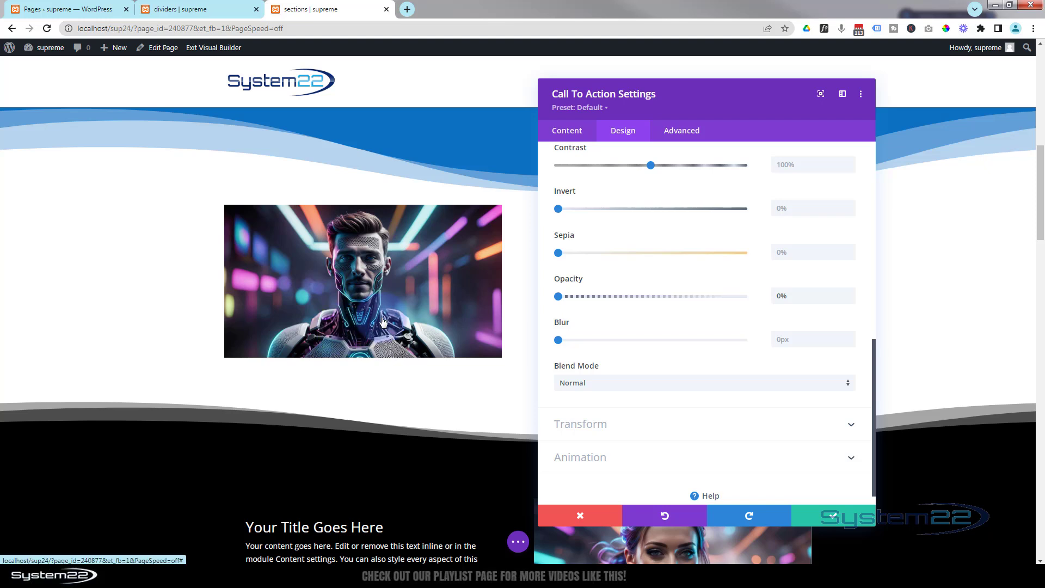
# Enable hover options for the Call To Action's Opacity filter and set the hover opacity to 100%.
pyautogui.moveTo(577, 305); pyautogui.dragTo(625, 283)
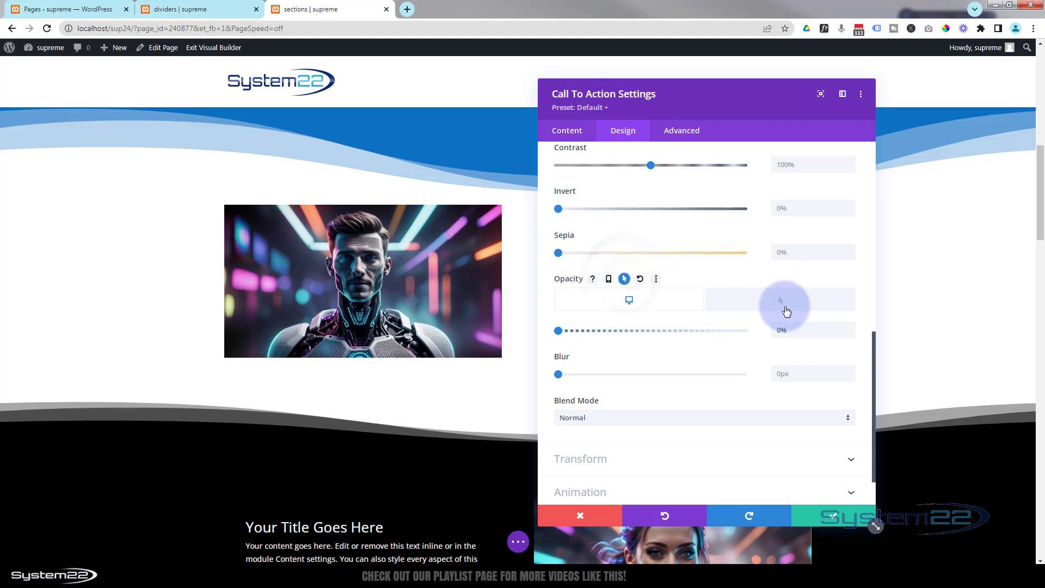
pyautogui.click(813, 303)
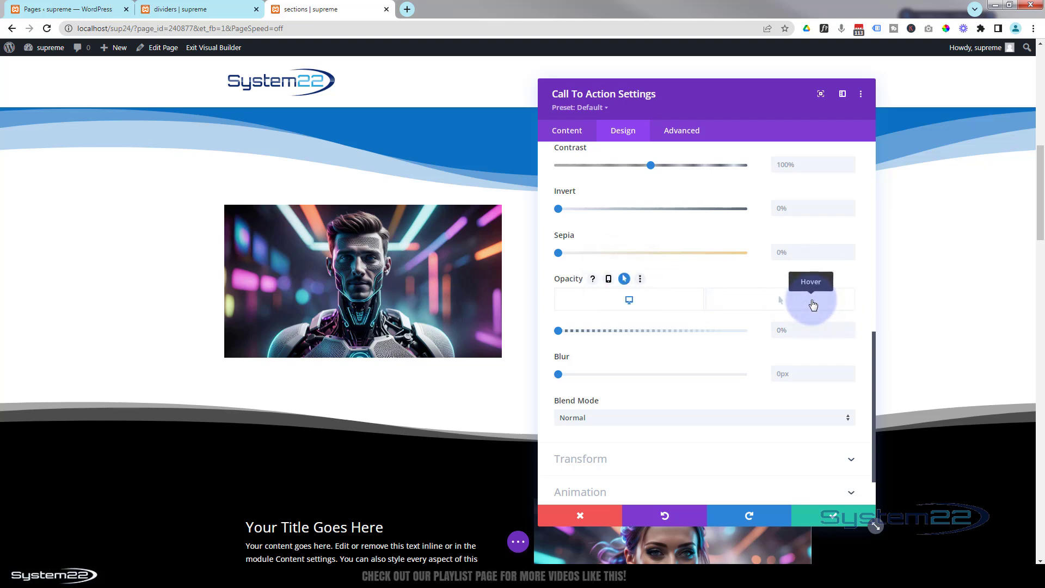
pyautogui.moveTo(558, 330); pyautogui.dragTo(900, 338)
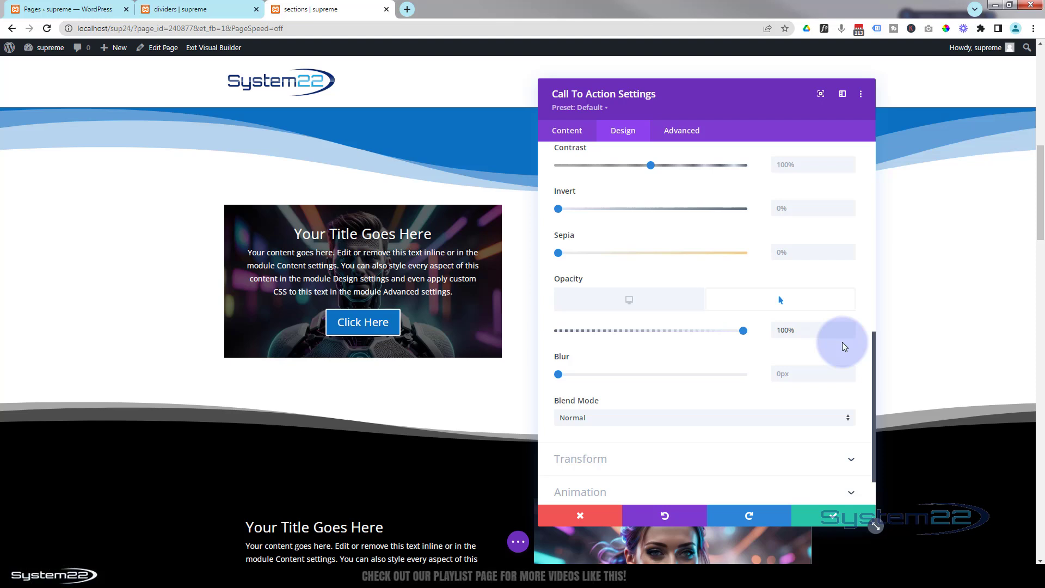
# Set the Call To Action's transition duration to 1000ms and its Transition Speed Curve to Ease-In-Out.
pyautogui.click(683, 132)
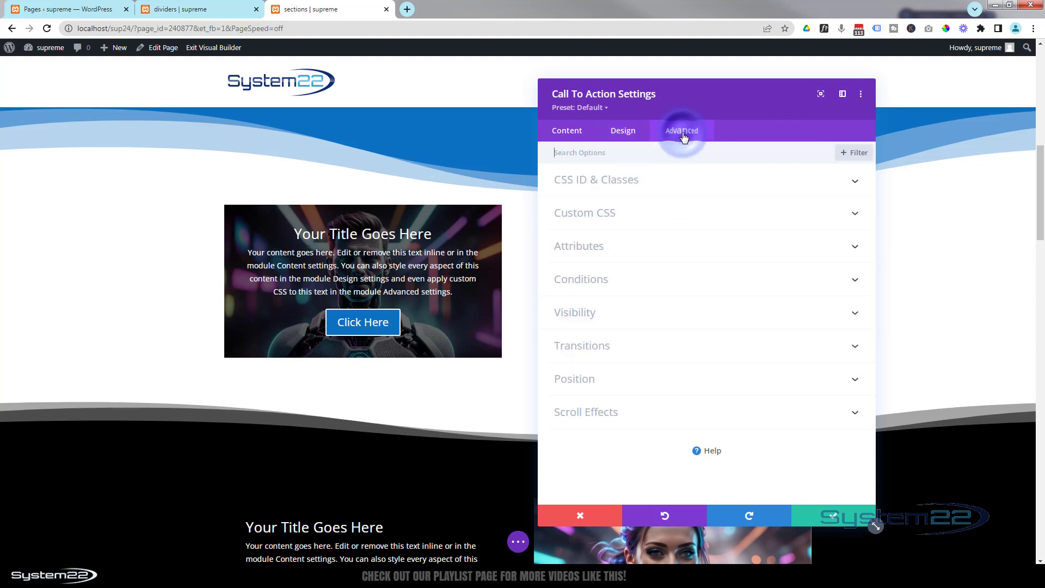
pyautogui.click(699, 351)
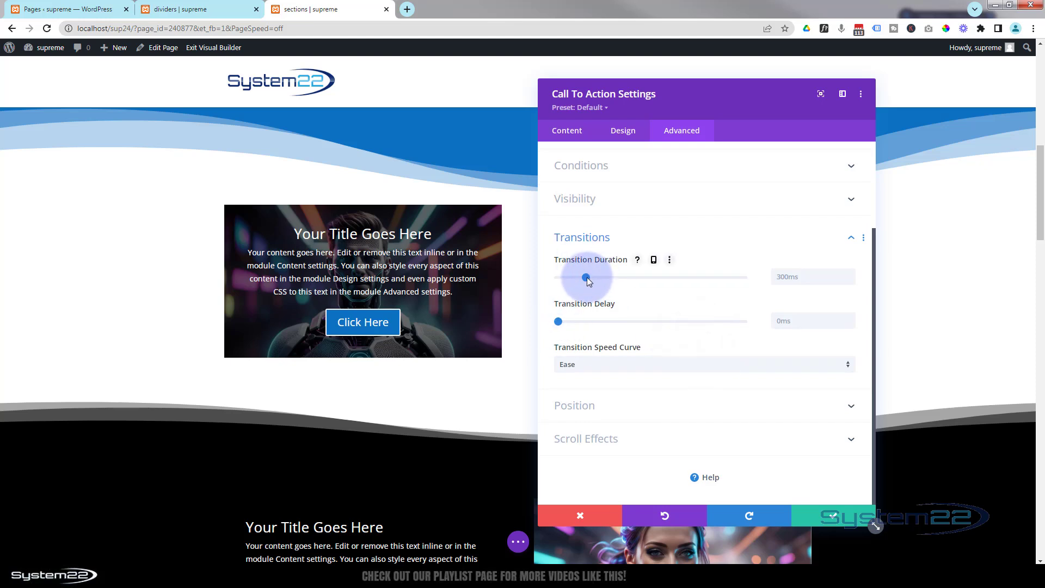
pyautogui.moveTo(605, 276); pyautogui.dragTo(652, 278)
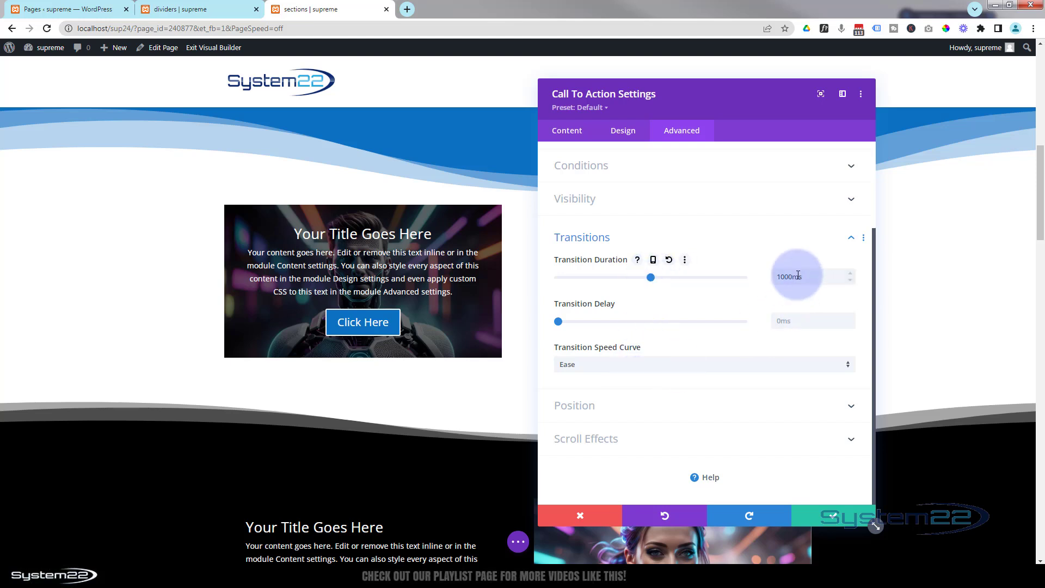
pyautogui.click(649, 365)
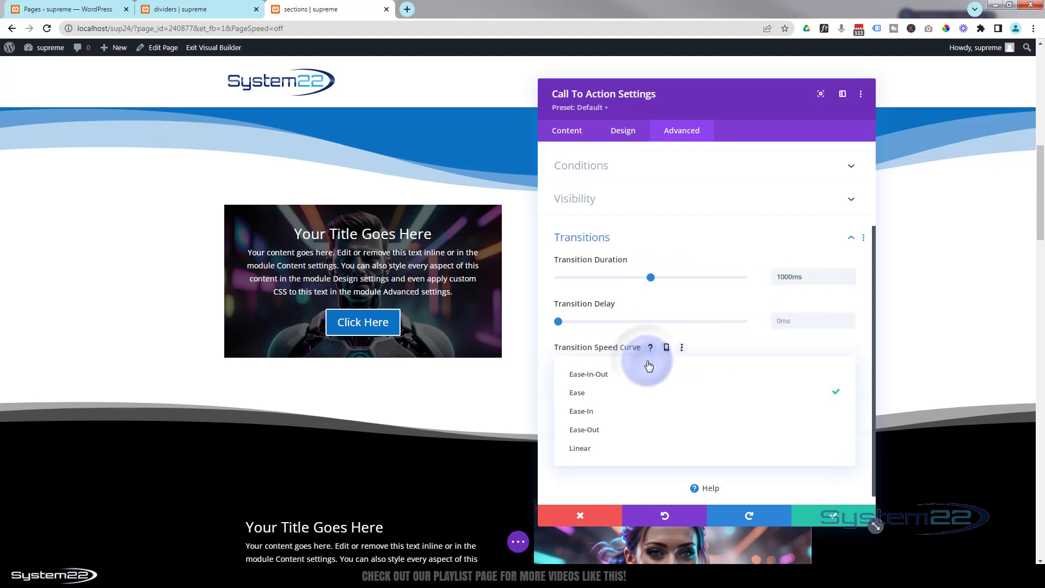
pyautogui.click(602, 374)
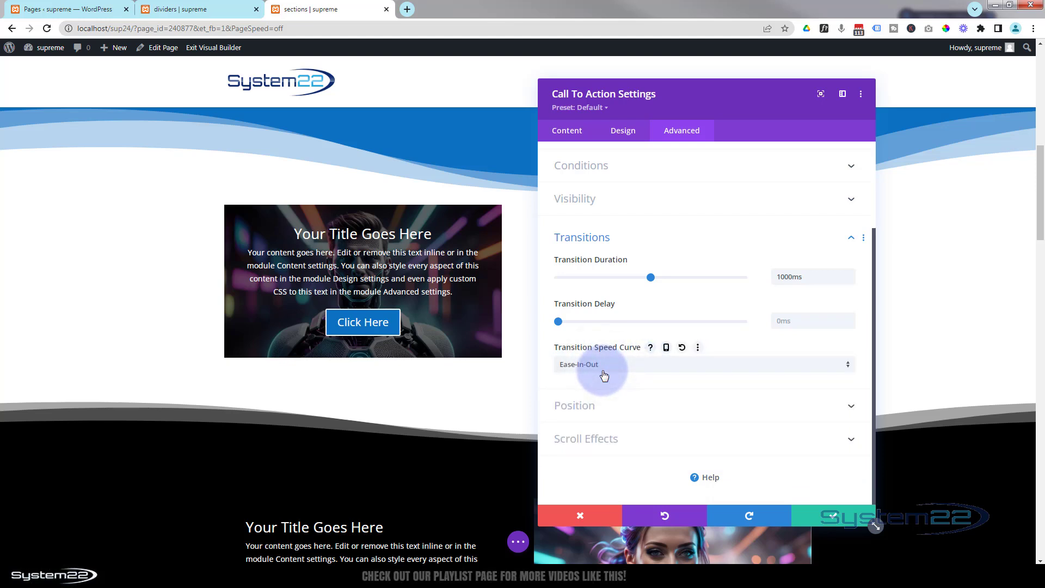
# Save the Call To Action's settings and save the sections page as a draft.
pyautogui.click(837, 518)
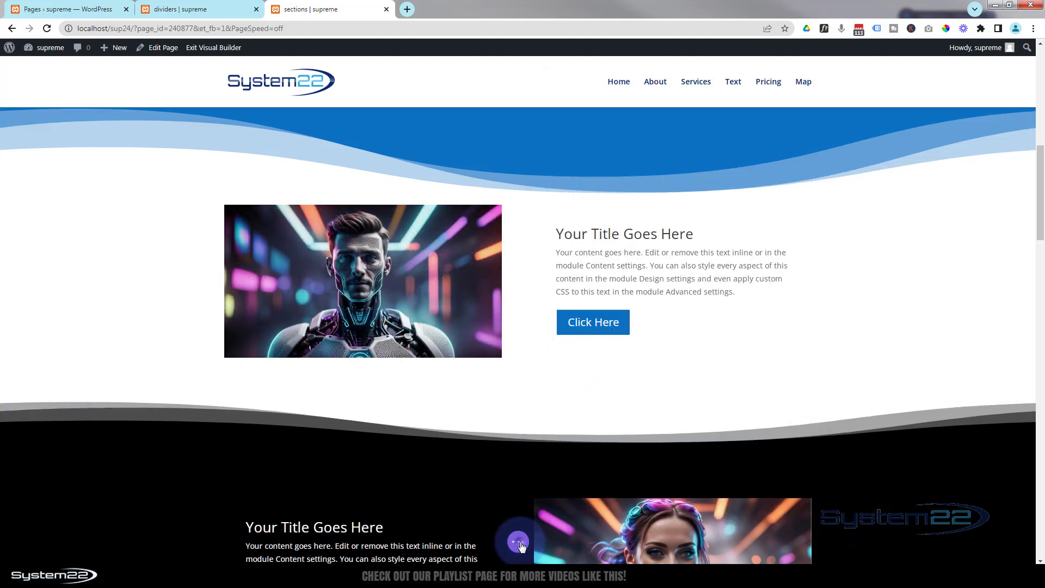
pyautogui.click(518, 542)
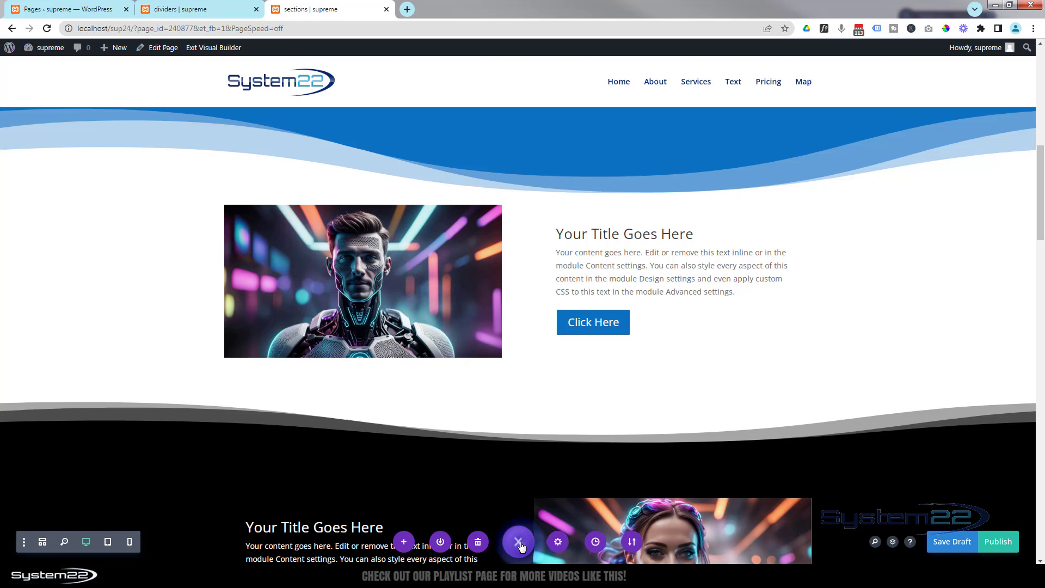
pyautogui.click(947, 543)
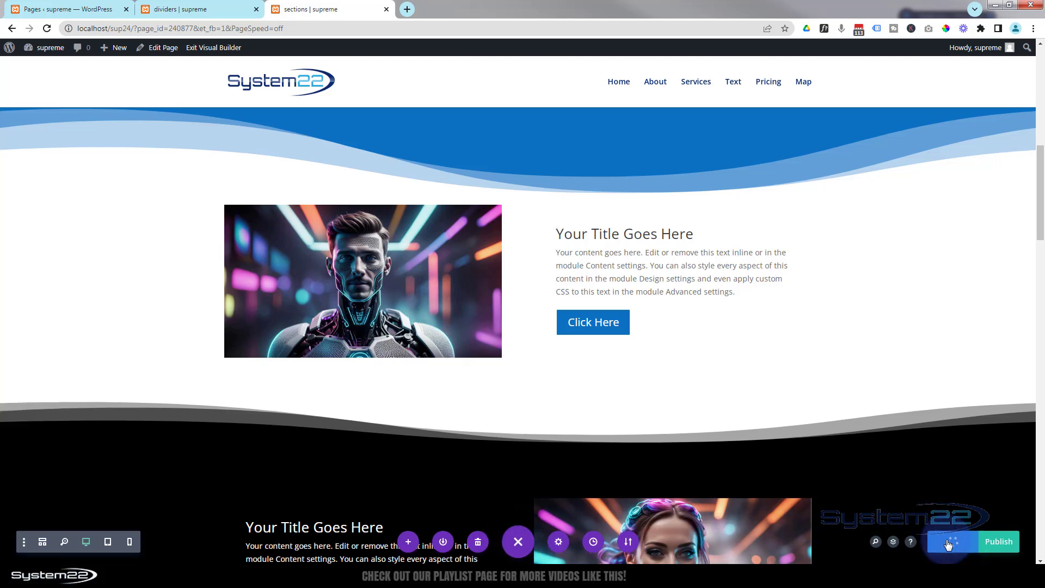
# Exit the Visual Builder and test the hover effects on the lightning image and the planets image on the front-end page.
pyautogui.click(216, 48)
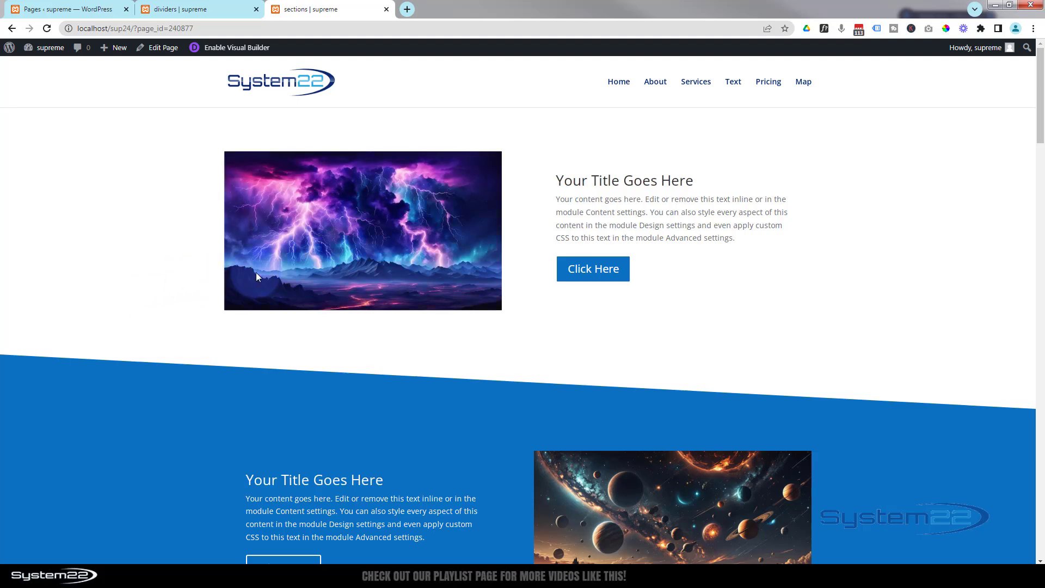
pyautogui.scroll(-3, 146, 276)
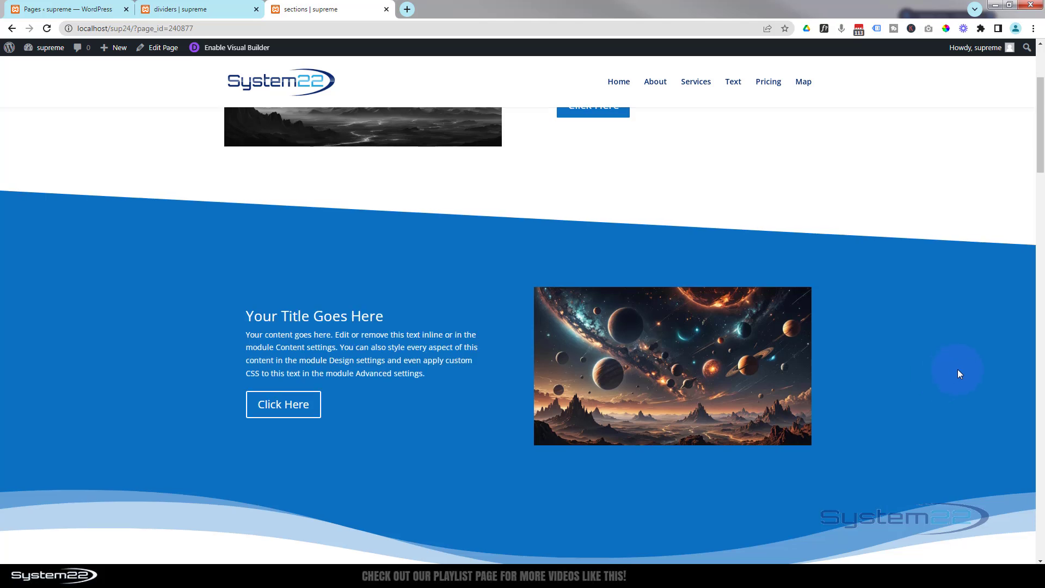
pyautogui.click(777, 387)
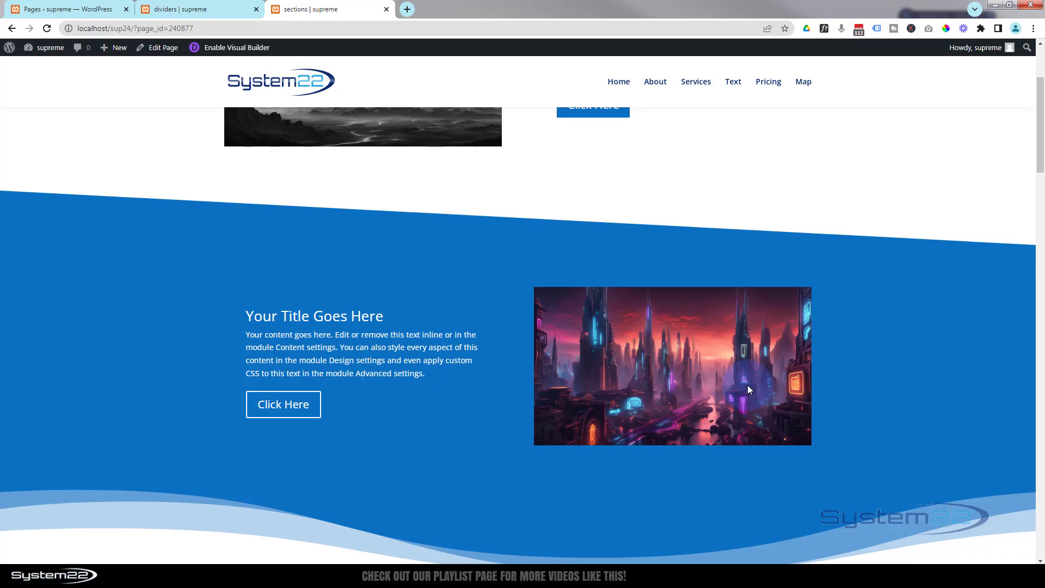
pyautogui.click(912, 374)
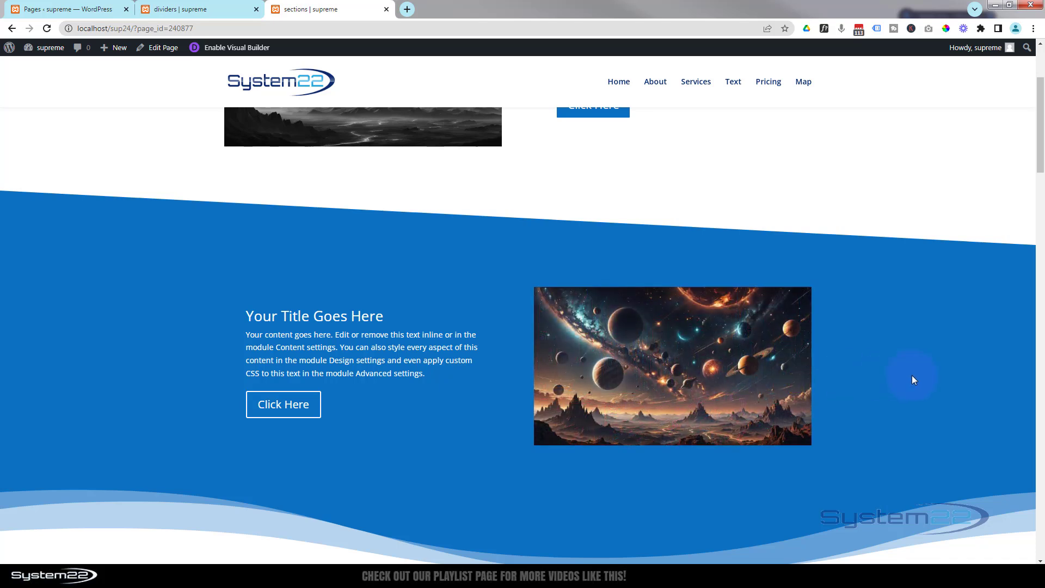
# Test the Call To Action's hover fade-in over the robot man column background image.
pyautogui.scroll(-4, 923, 347)
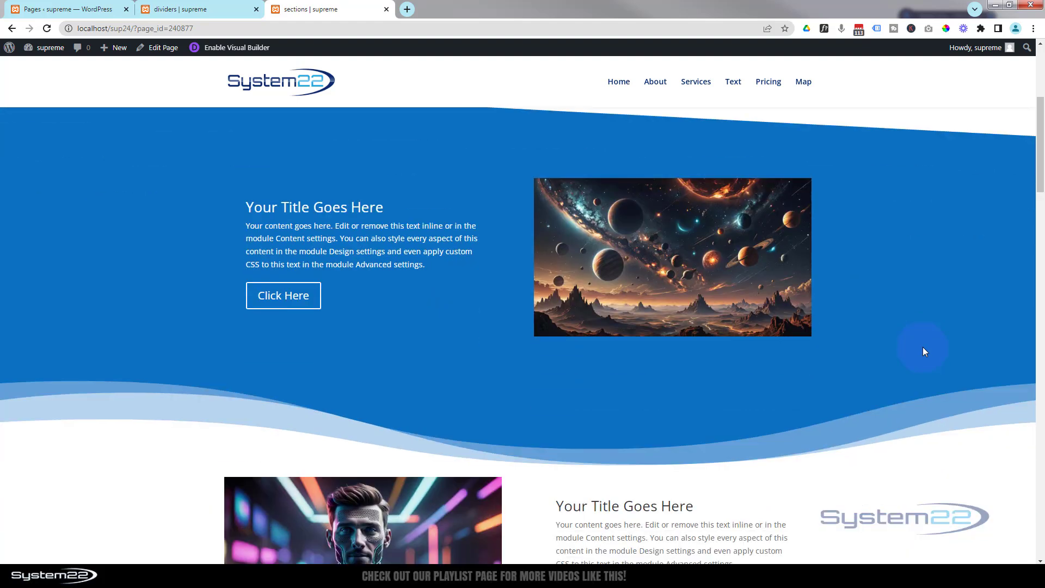
pyautogui.scroll(2, 838, 245)
pyautogui.scroll(-4, 890, 257)
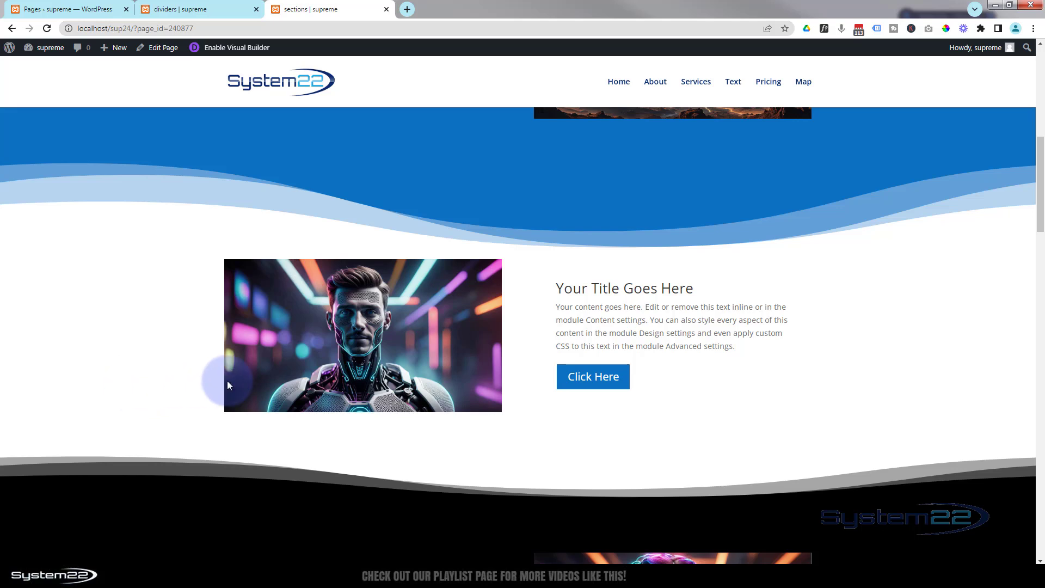
pyautogui.moveTo(273, 380)
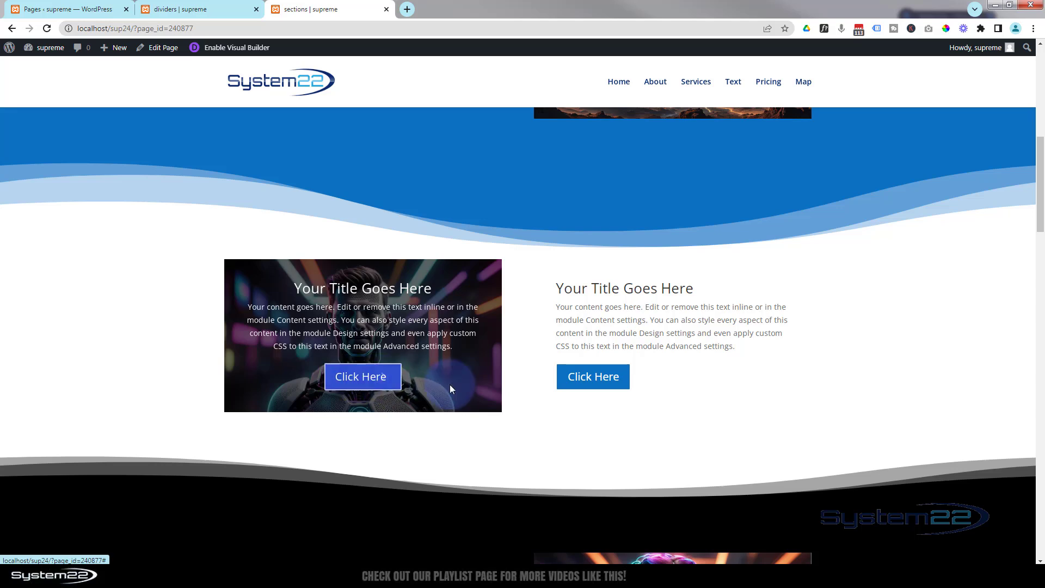
pyautogui.click(86, 308)
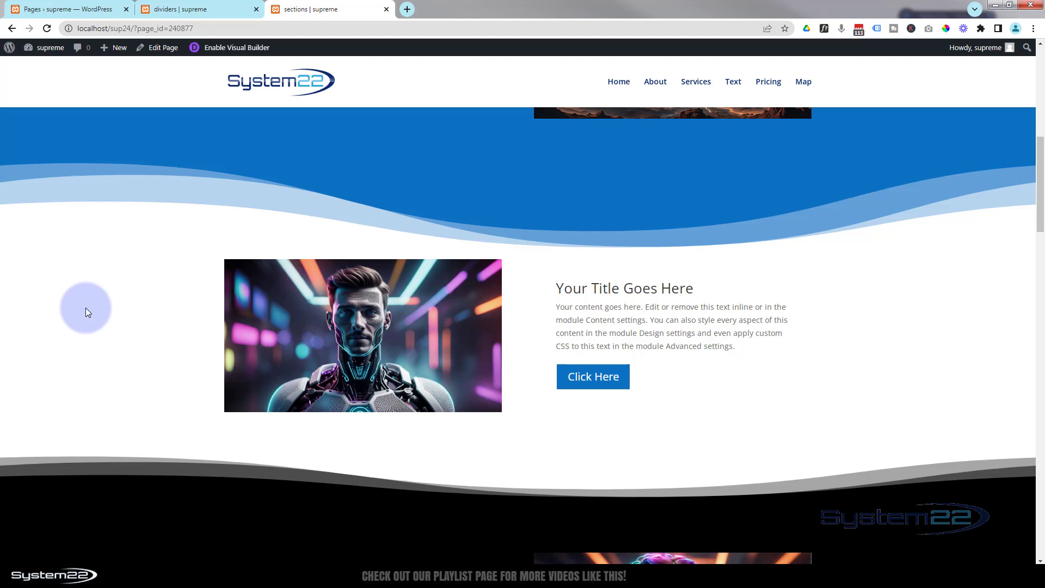
pyautogui.click(244, 332)
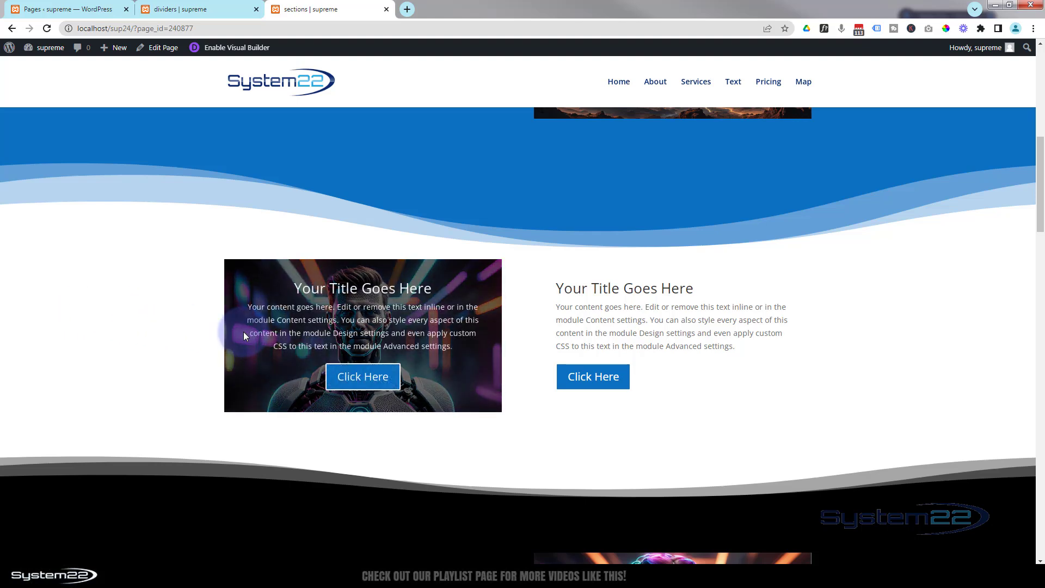
# Review all three hover effects again: the lightning image, the planets image and the Call To Action with its button.
pyautogui.scroll(7, 729, 410)
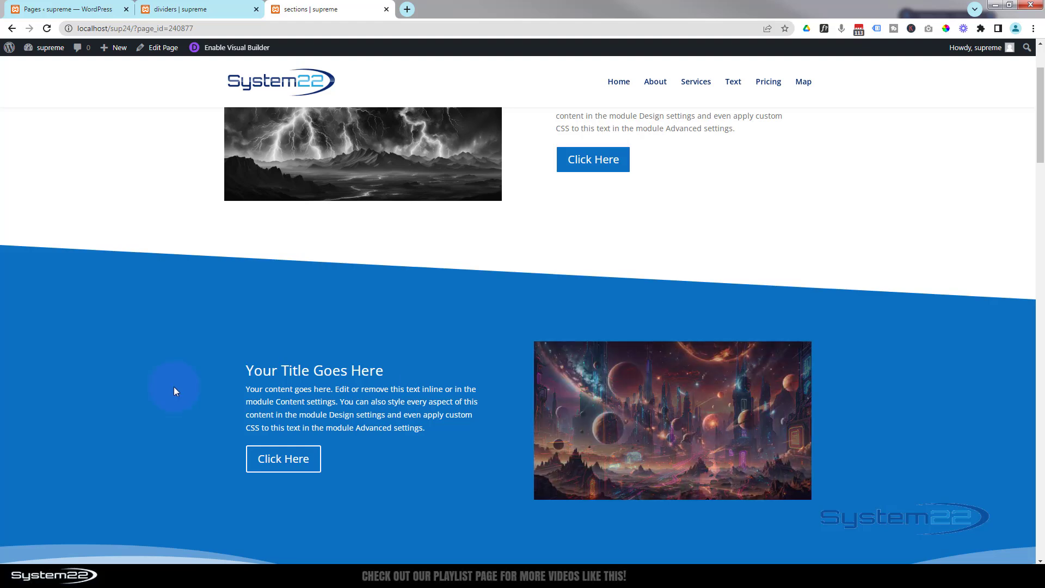
pyautogui.scroll(2, 175, 387)
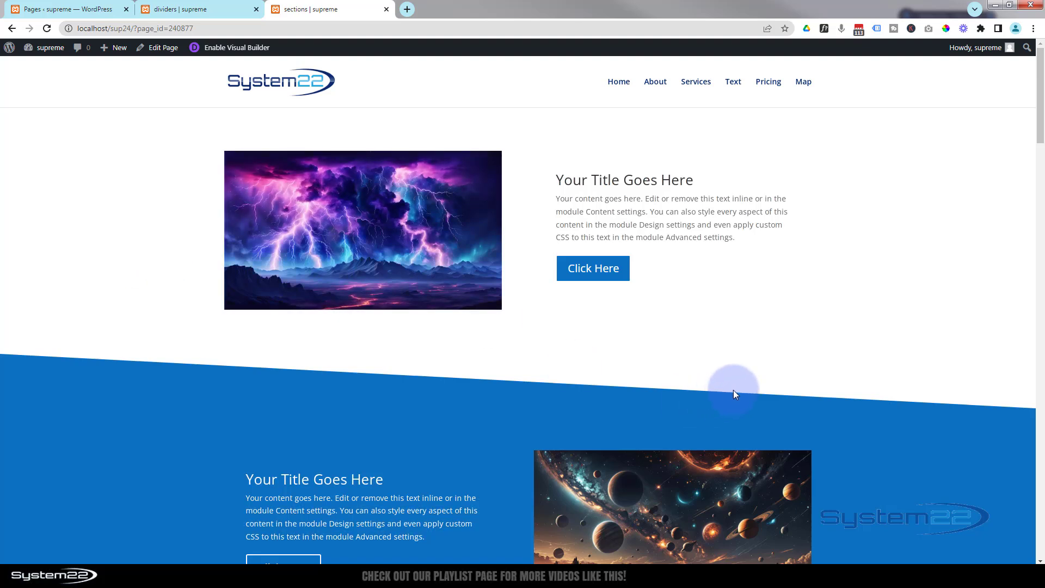
pyautogui.scroll(-3, 998, 358)
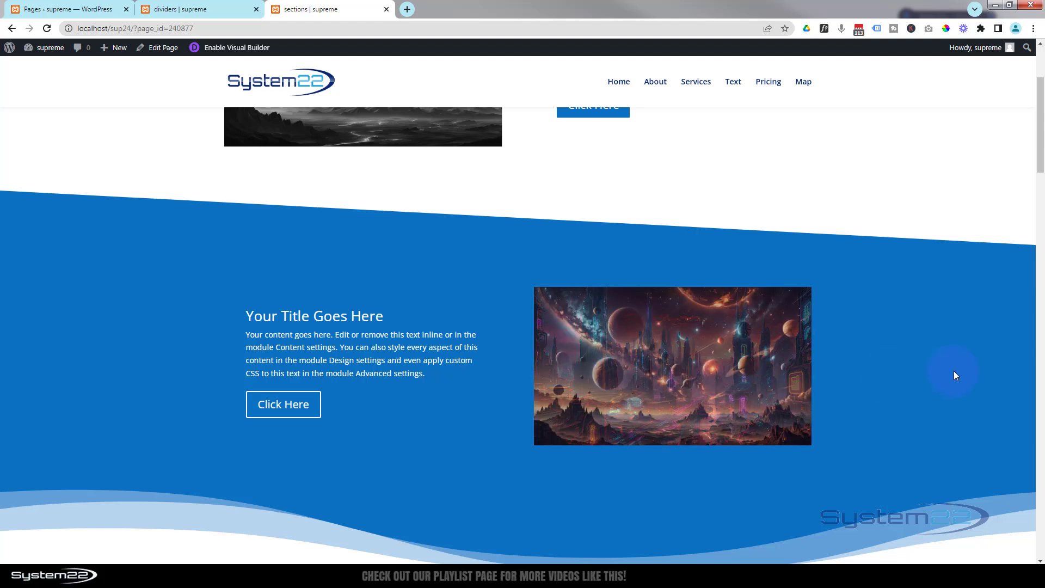
pyautogui.scroll(-6, 953, 376)
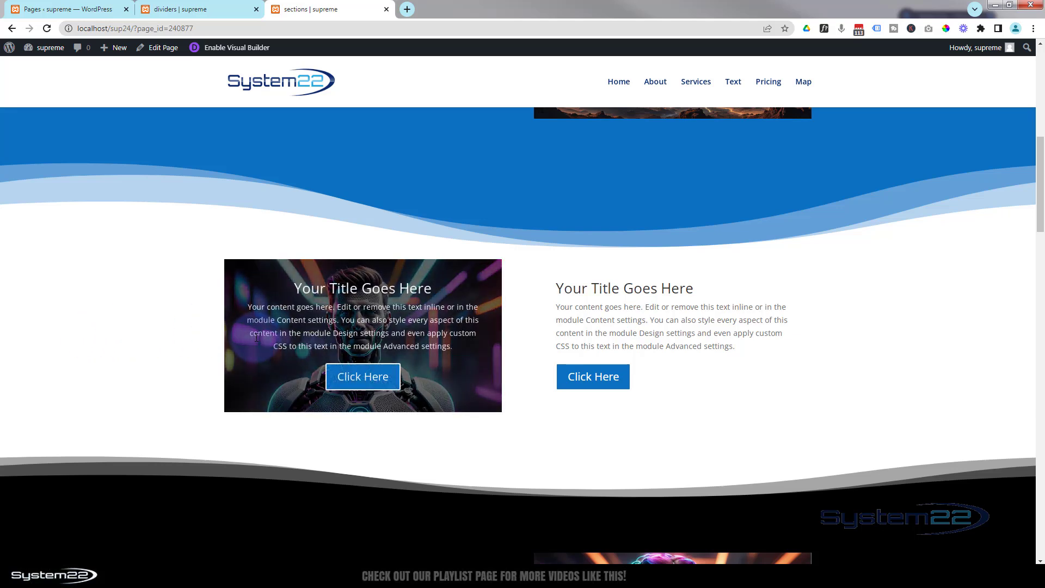
pyautogui.scroll(3, 142, 364)
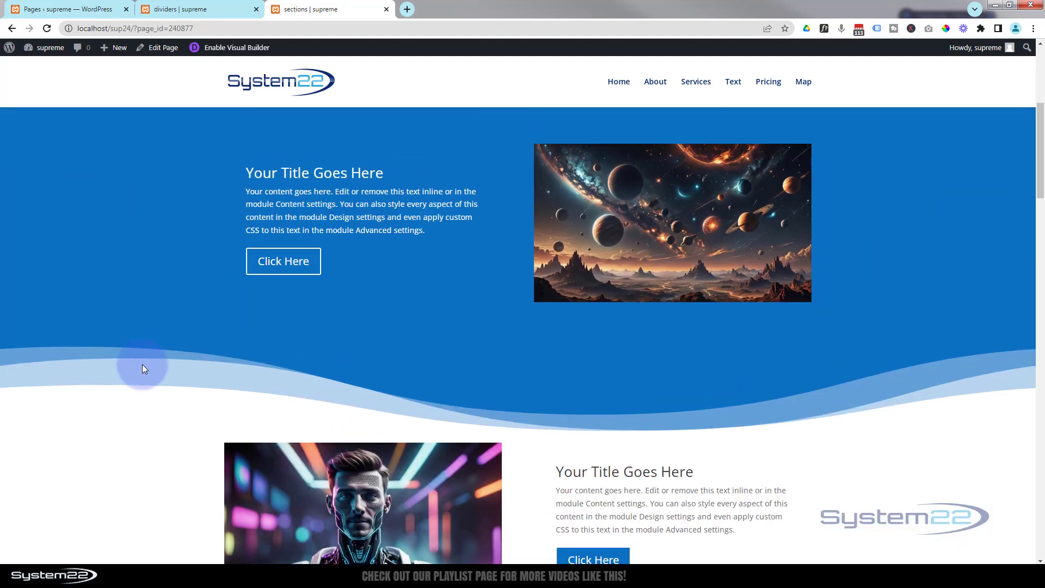
pyautogui.scroll(5, 142, 365)
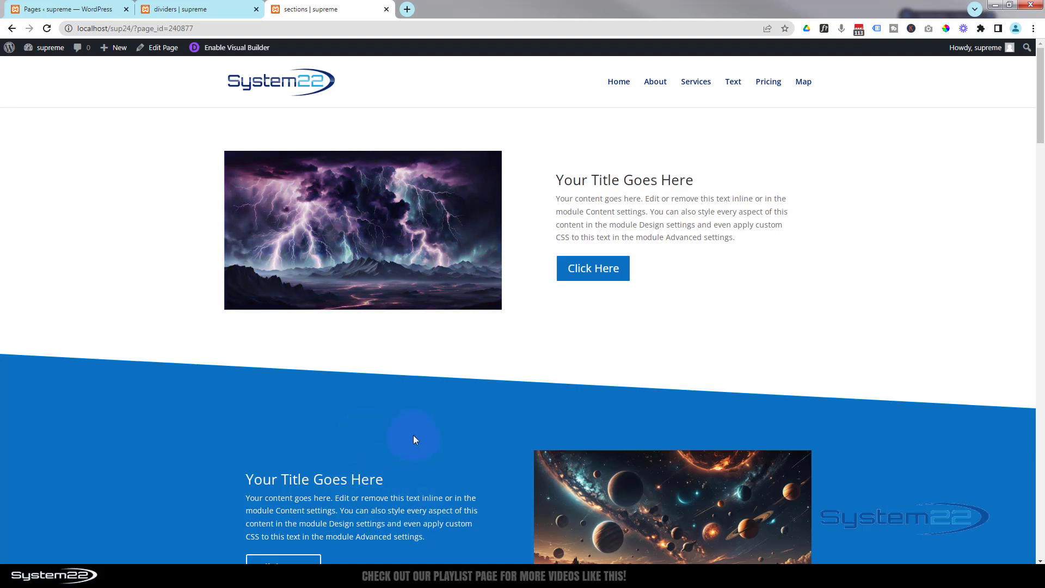
pyautogui.scroll(-4, 371, 404)
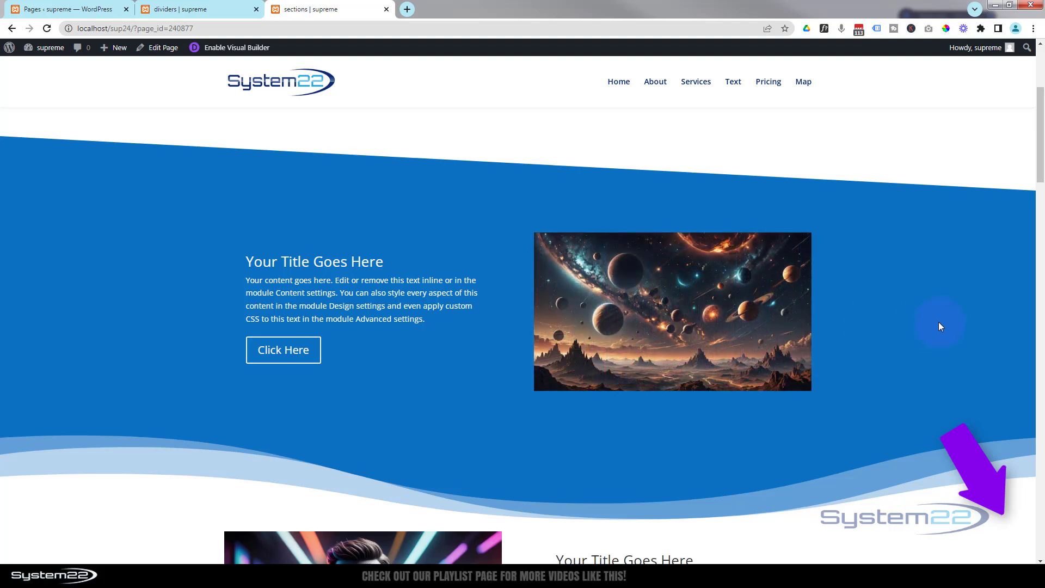
pyautogui.scroll(-5, 939, 322)
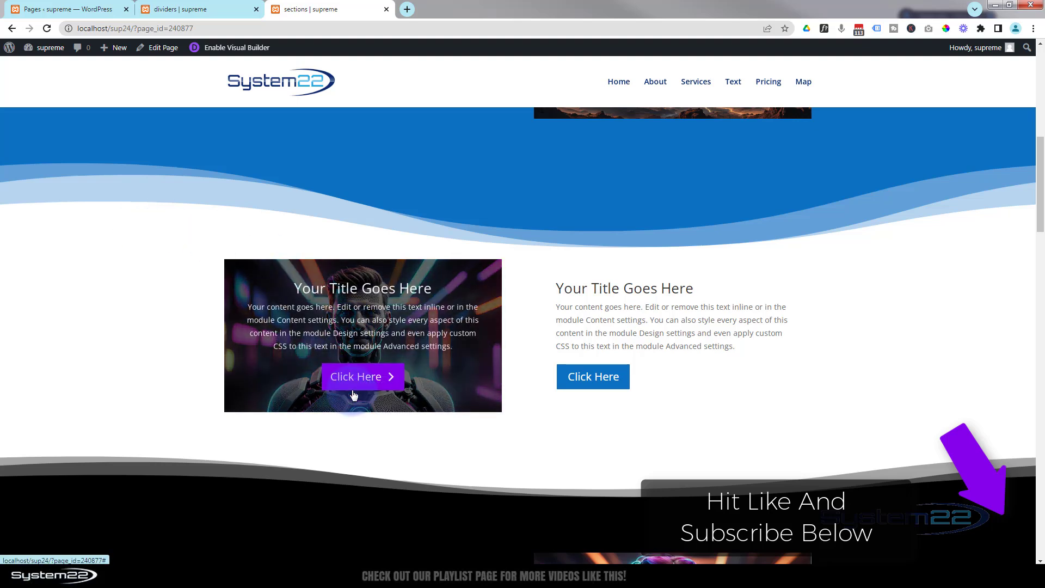
pyautogui.scroll(4, 821, 370)
pyautogui.scroll(2, 824, 372)
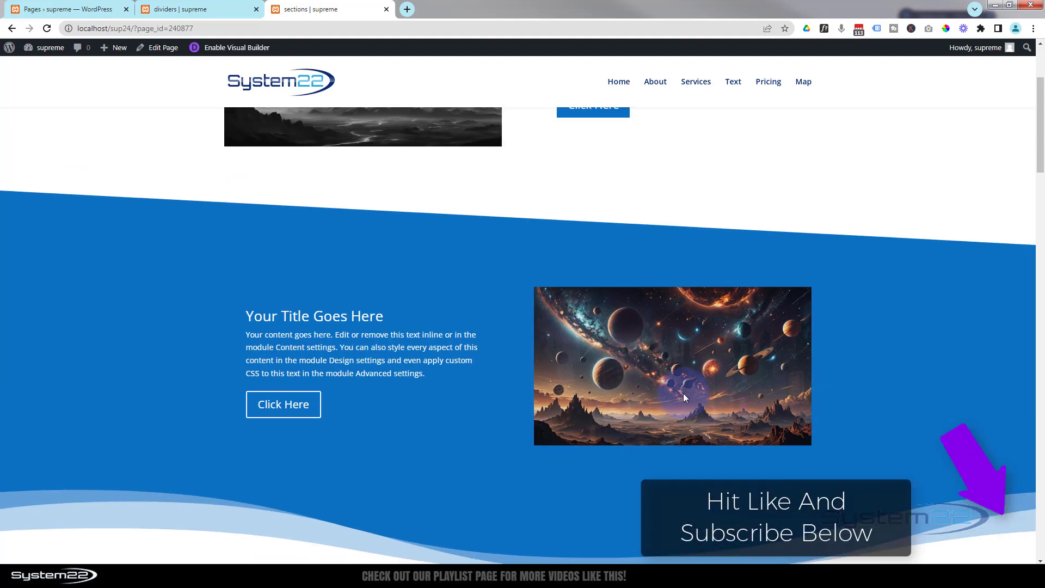
pyautogui.scroll(3, 684, 393)
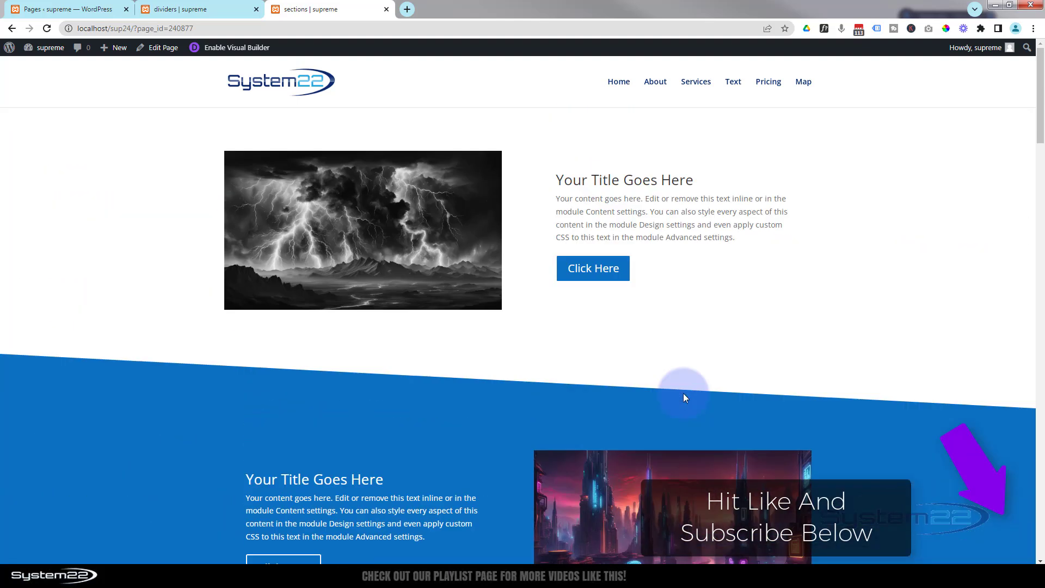